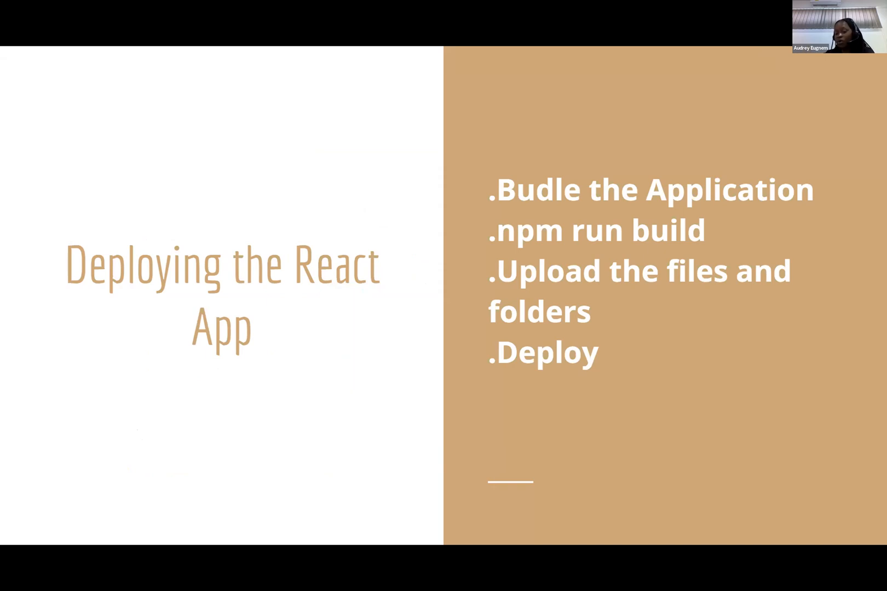
{"action": "key", "text": "Right"}
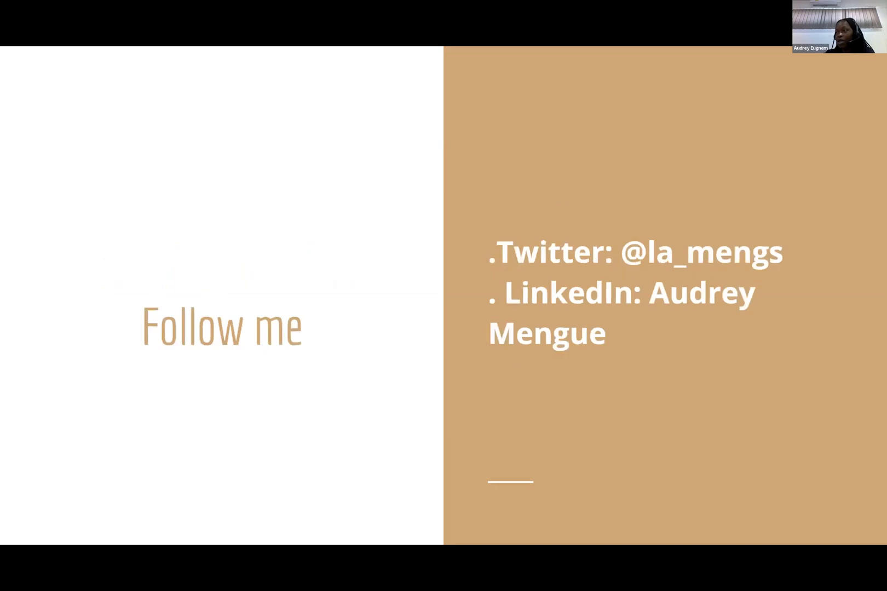
{"action": "key", "text": "Left"}
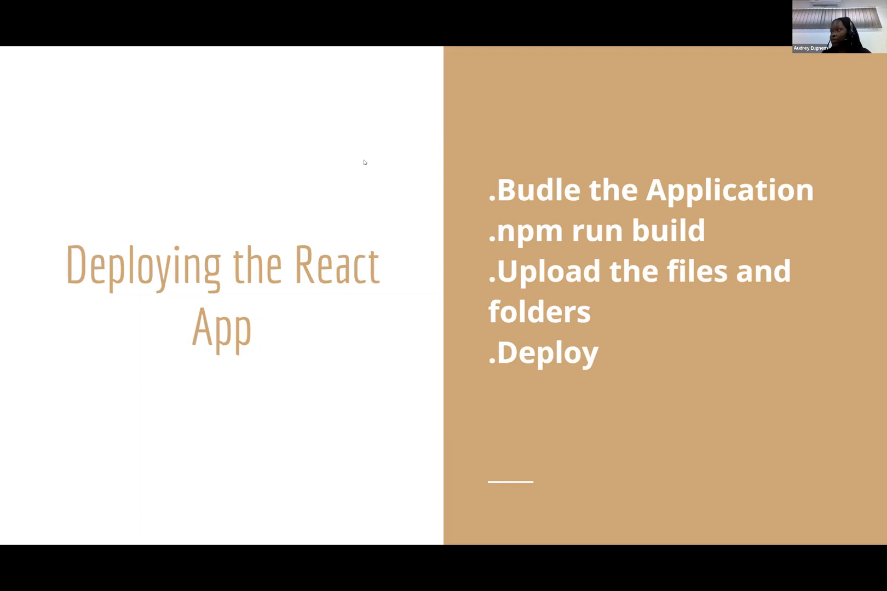
{"action": "key", "text": "Right"}
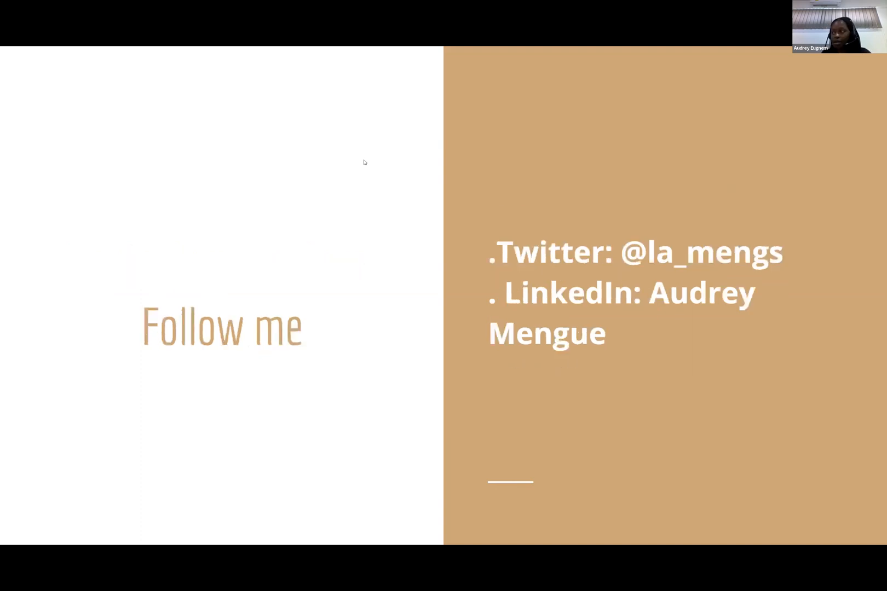
Step: Leave the slideshow, switch to the Azure portal and start creating a new storage account from the storage accounts page
{"action": "key", "text": "Escape"}
{"action": "left_click", "coordinate": [349, 53]}
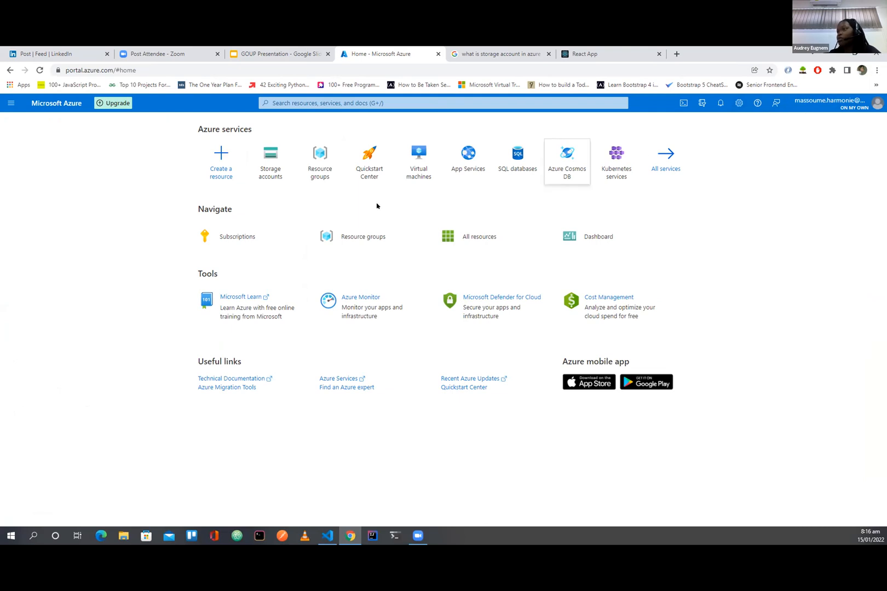
{"action": "left_click", "coordinate": [270, 169]}
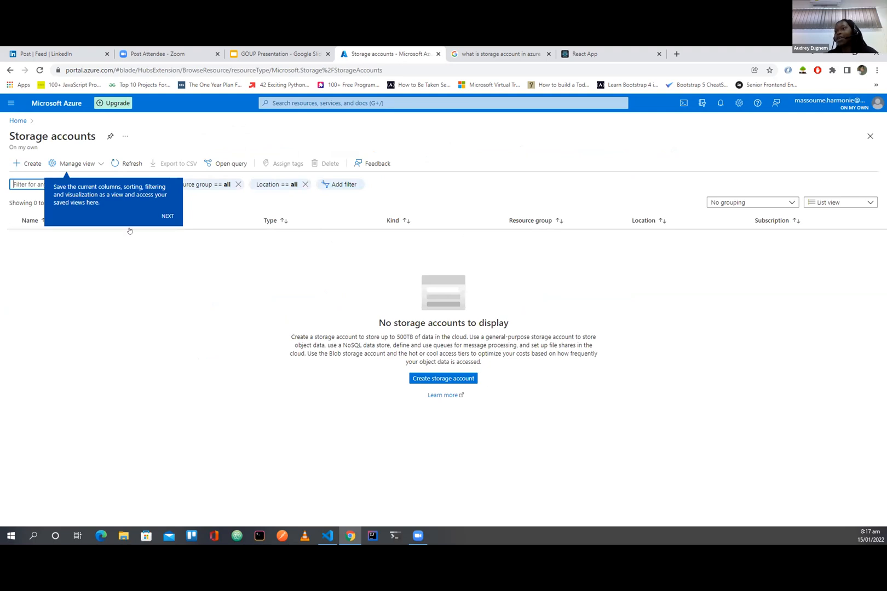
{"action": "left_click", "coordinate": [223, 280]}
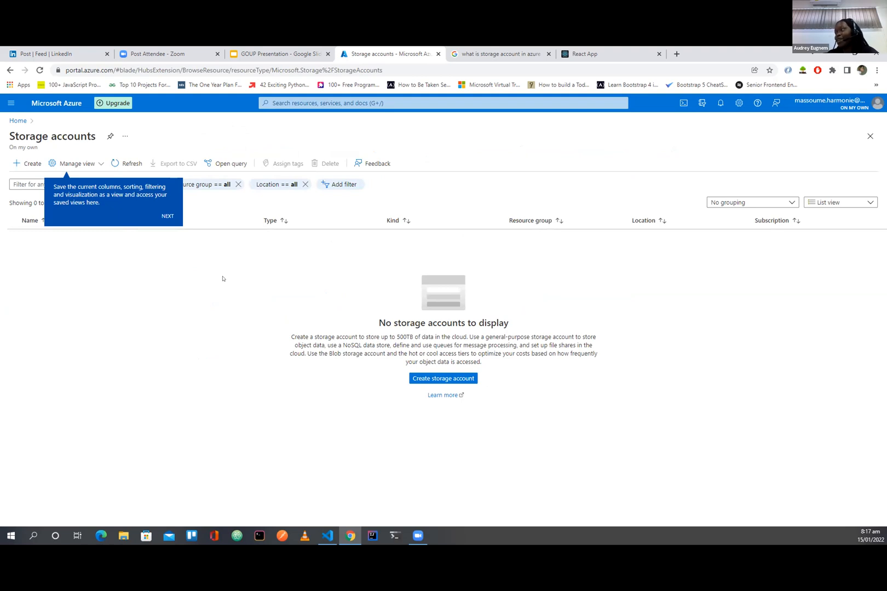
{"action": "left_click", "coordinate": [439, 379]}
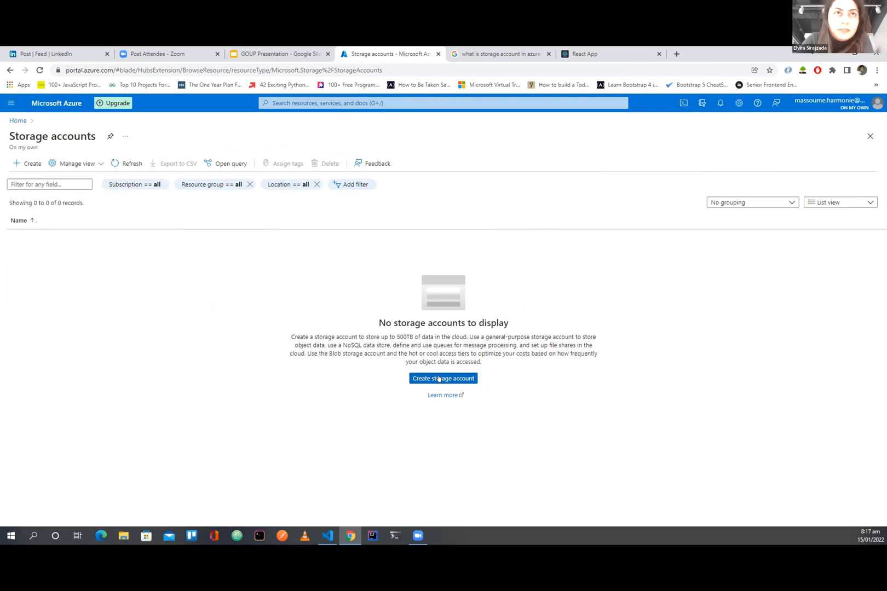
{"action": "left_click", "coordinate": [439, 379]}
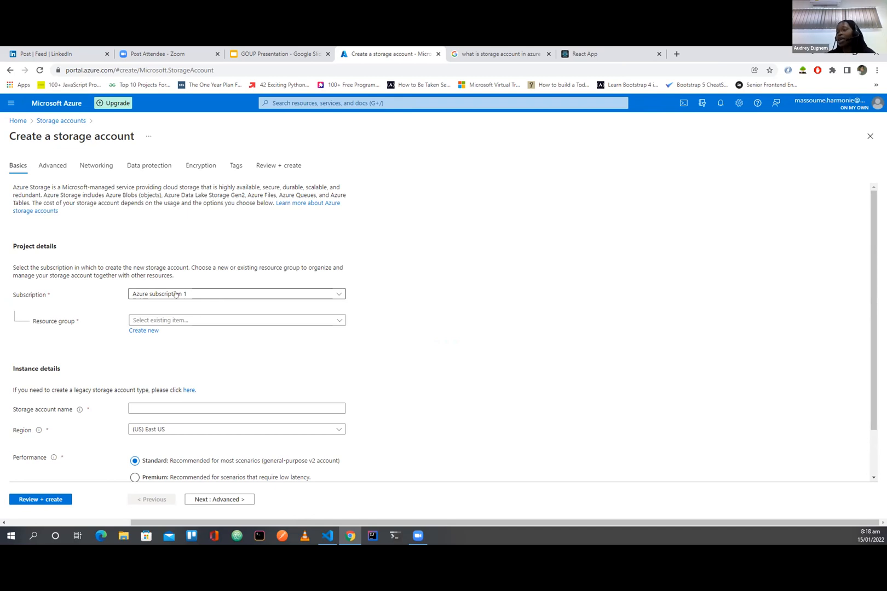
Step: Create a new resource group named goupdemo for the storage account
{"action": "left_click", "coordinate": [187, 321]}
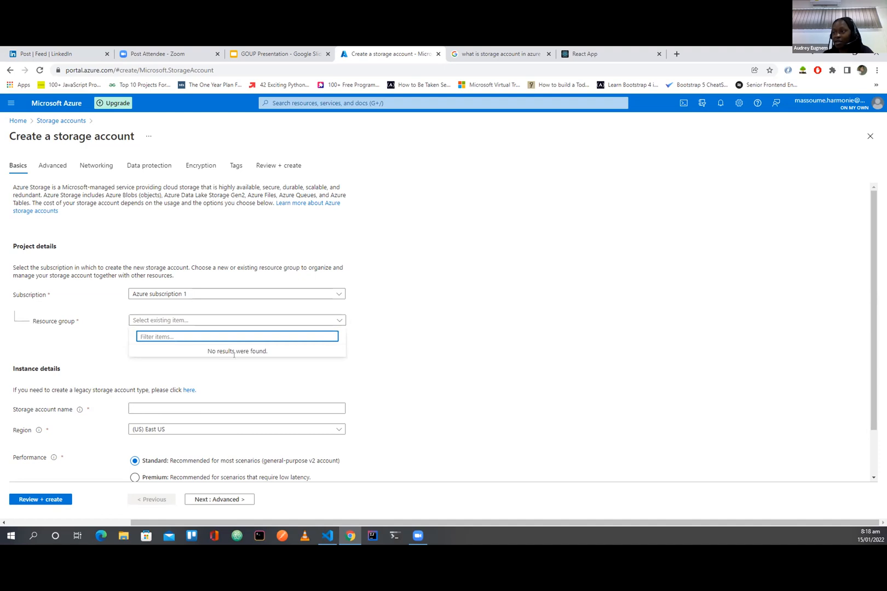
{"action": "left_click", "coordinate": [384, 354]}
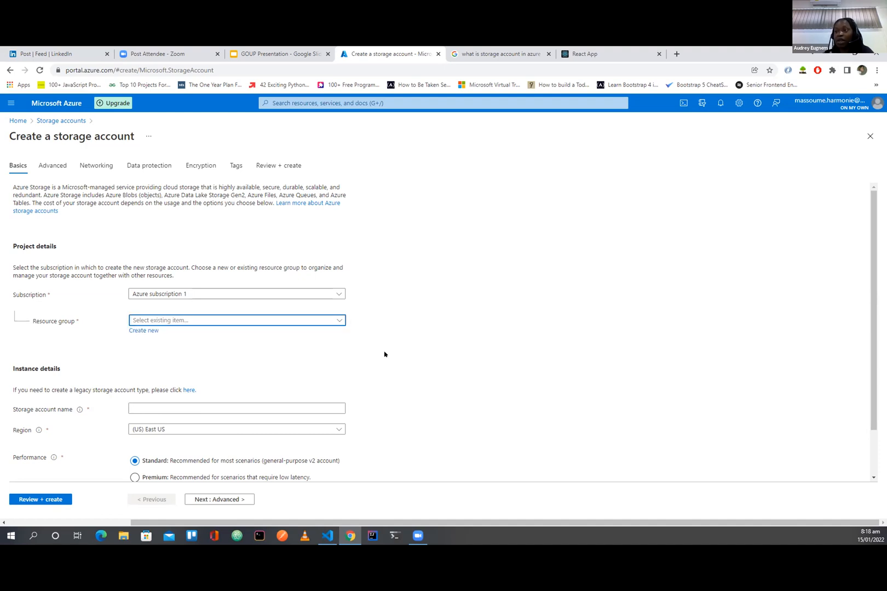
{"action": "left_click", "coordinate": [141, 330]}
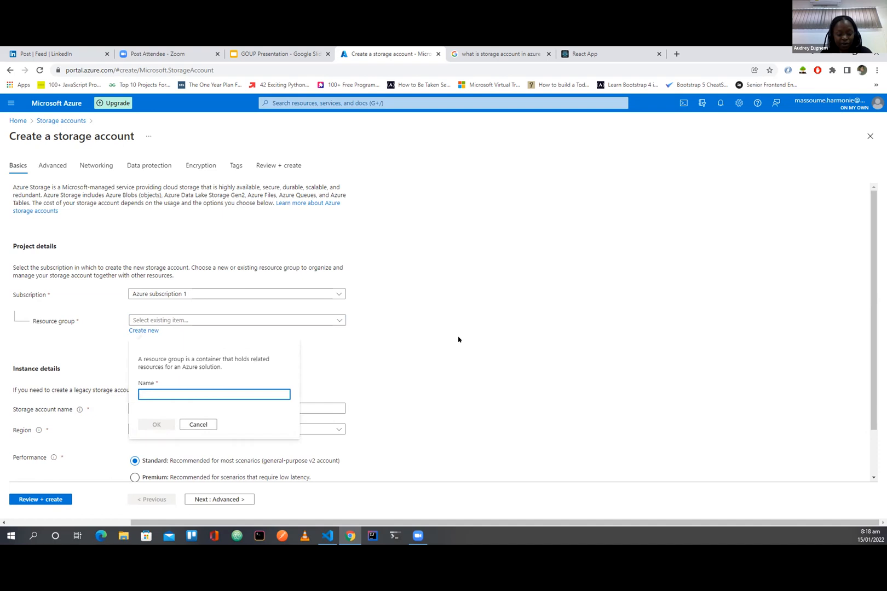
{"action": "type", "text": "goup"}
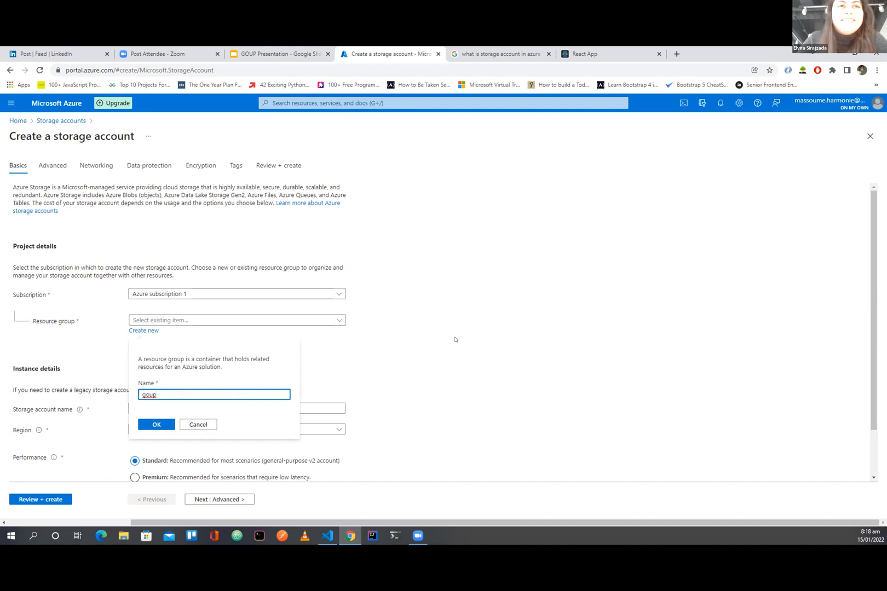
{"action": "type", "text": "demo"}
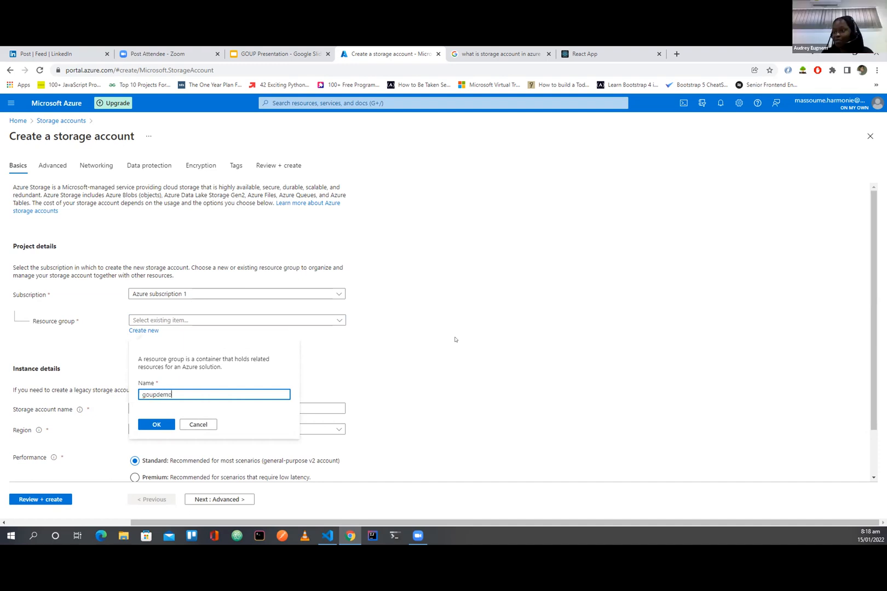
{"action": "left_click", "coordinate": [160, 428]}
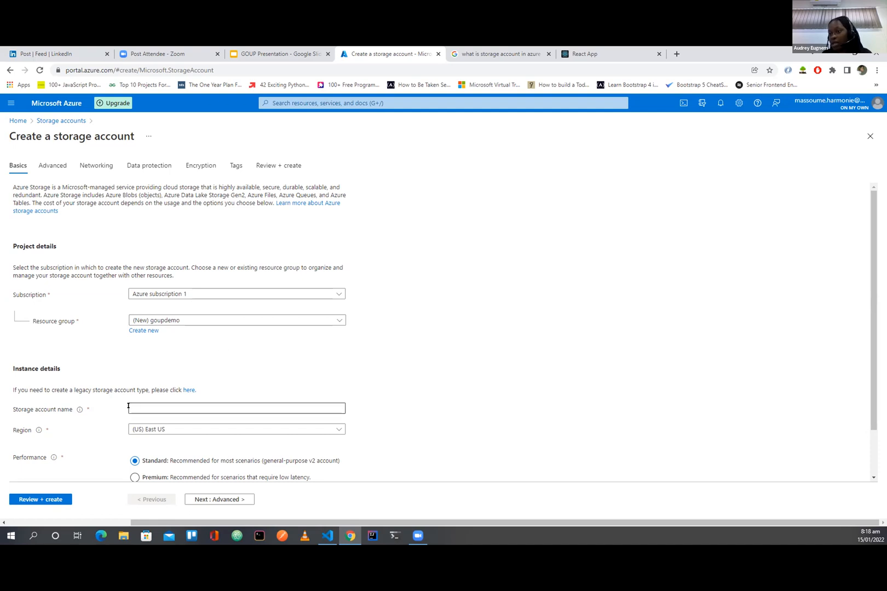
Step: Name the storage account goupaccount, keep the remaining default settings, then review and create it
{"action": "left_click", "coordinate": [153, 406]}
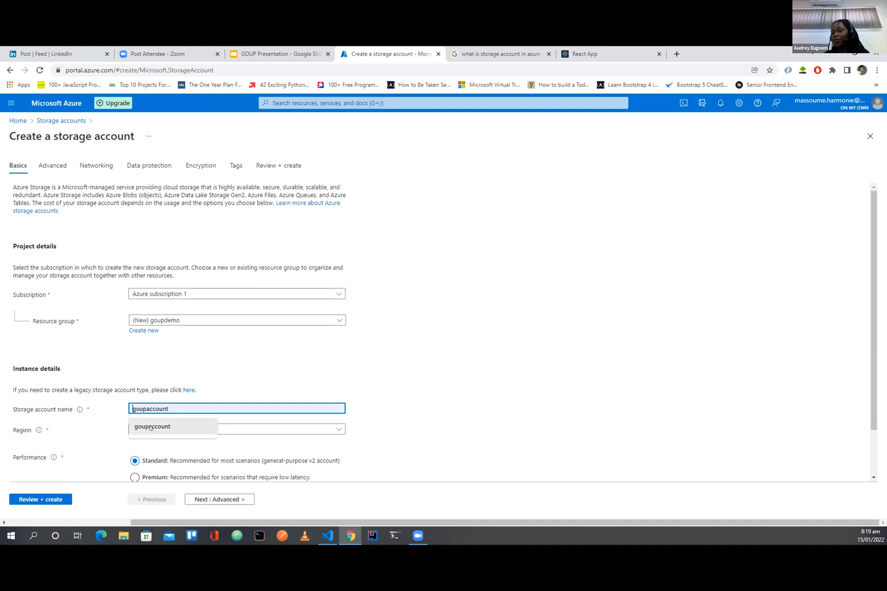
{"action": "left_click", "coordinate": [151, 427]}
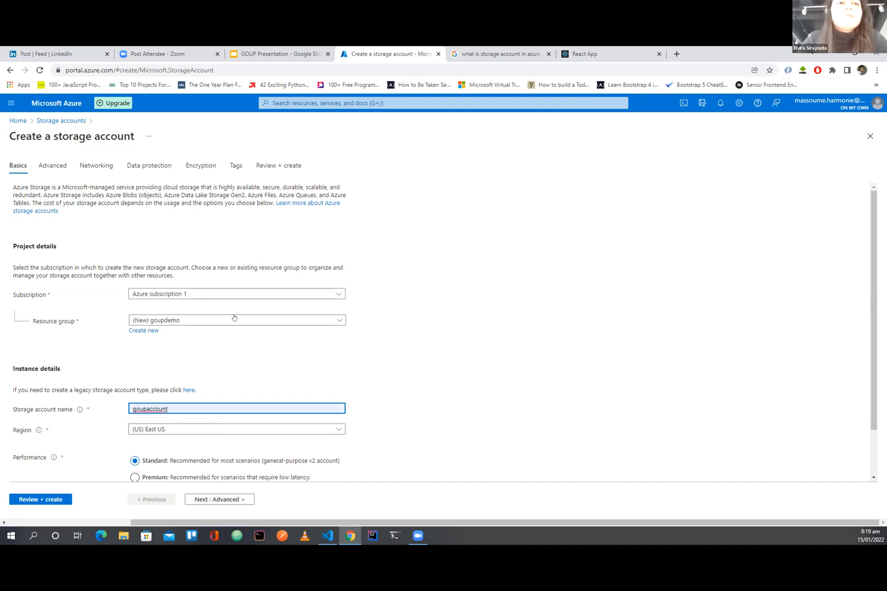
{"action": "scroll", "coordinate": [312, 363], "scroll_direction": "down", "scroll_amount": 1}
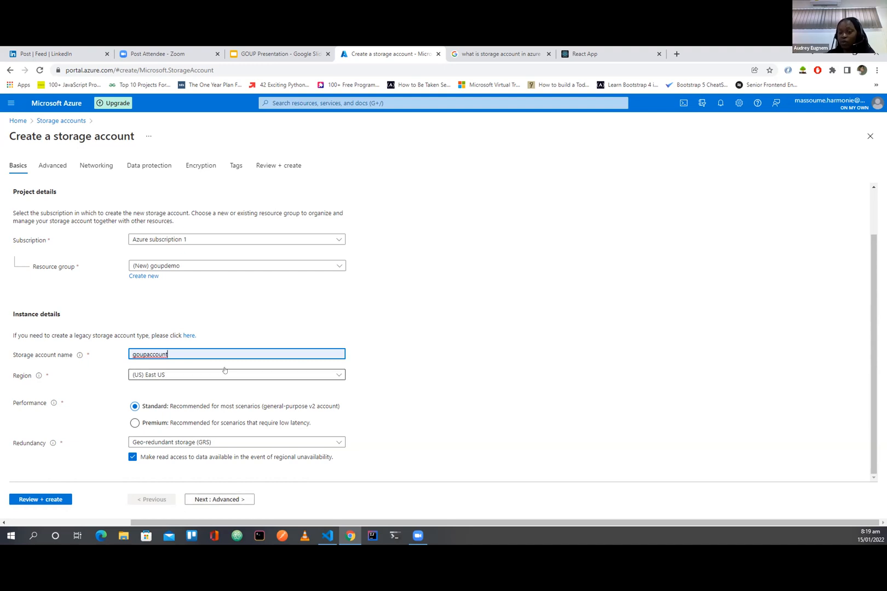
{"action": "left_click", "coordinate": [38, 500]}
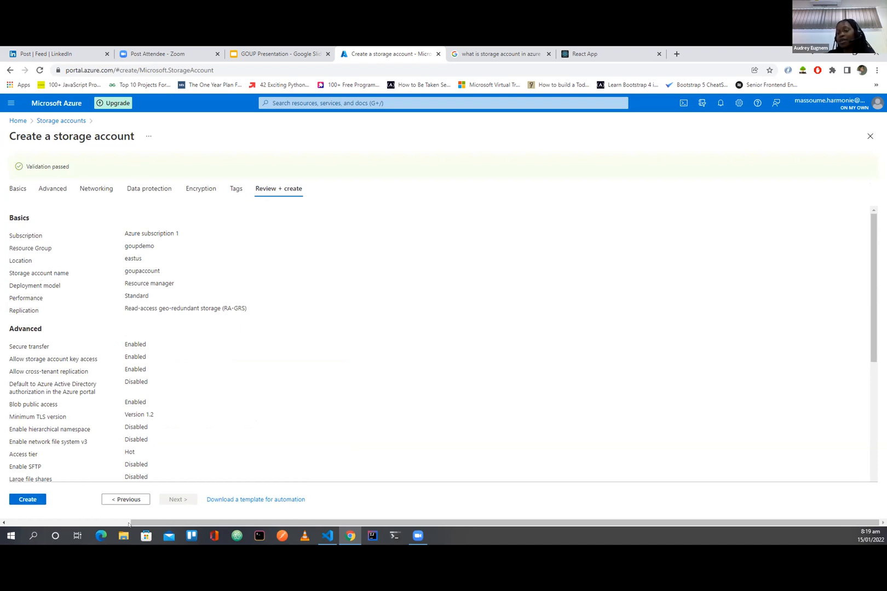
{"action": "left_click", "coordinate": [24, 500]}
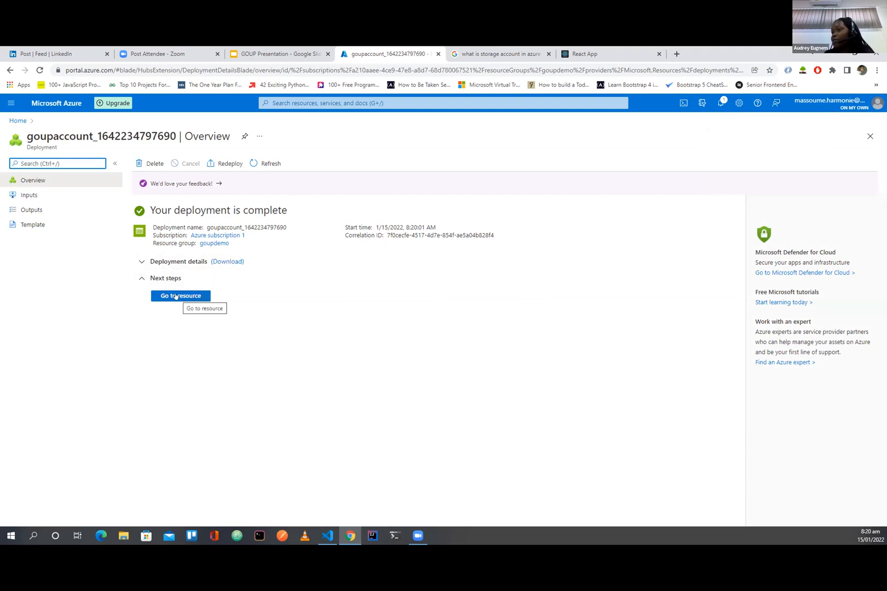
Step: Enable static website hosting on the deployed goupaccount storage account with index document index.html and error document error.html, and save
{"action": "left_click", "coordinate": [176, 296]}
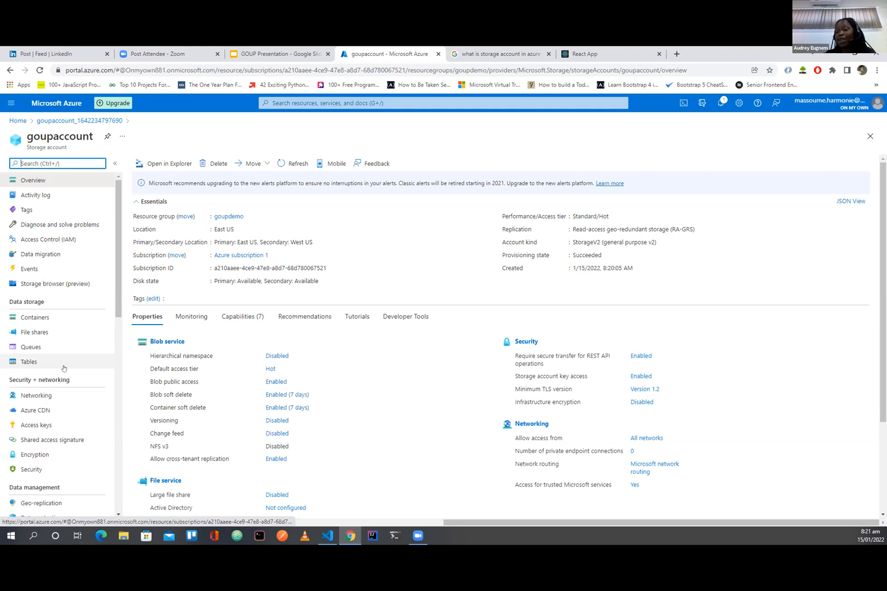
{"action": "scroll", "coordinate": [63, 368], "scroll_direction": "down", "scroll_amount": 3}
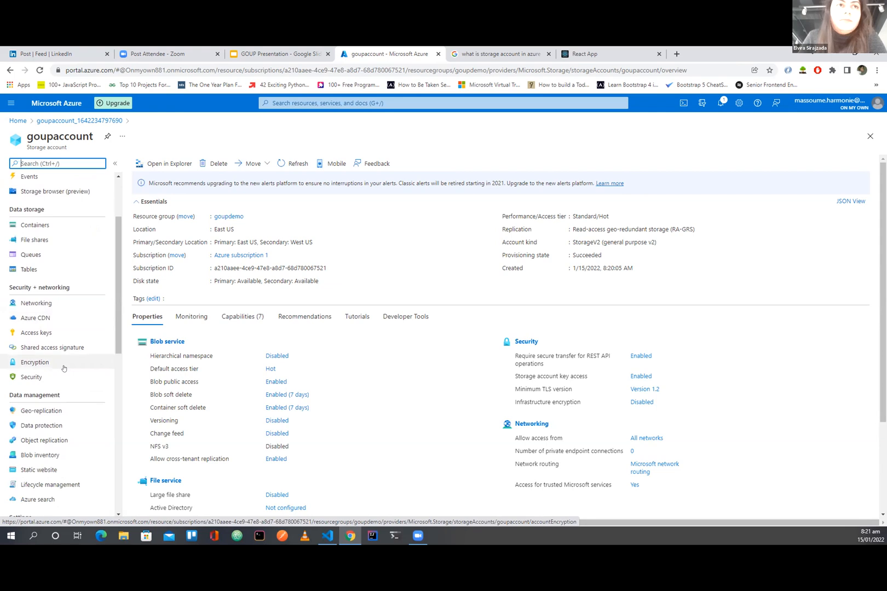
{"action": "scroll", "coordinate": [63, 370], "scroll_direction": "down", "scroll_amount": 2}
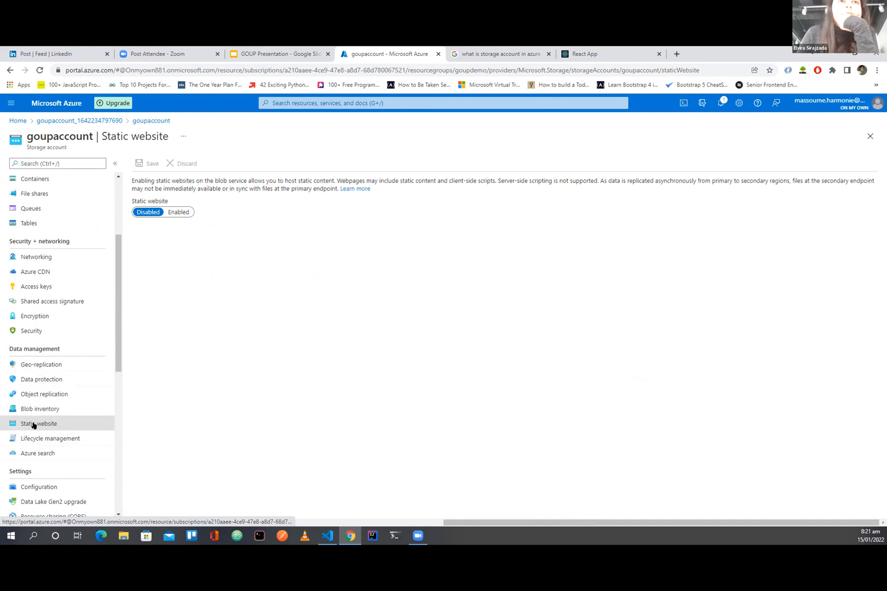
{"action": "left_click", "coordinate": [177, 212]}
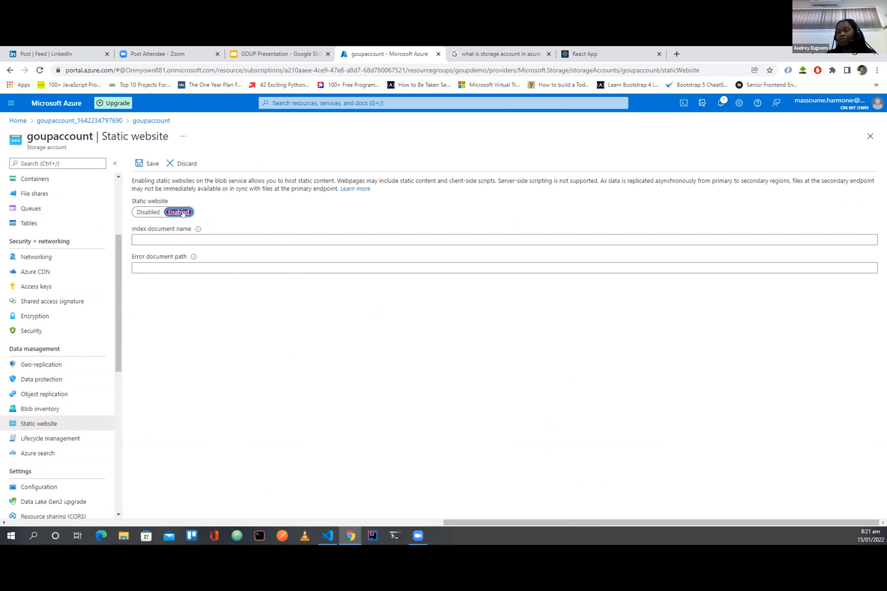
{"action": "left_click", "coordinate": [154, 237]}
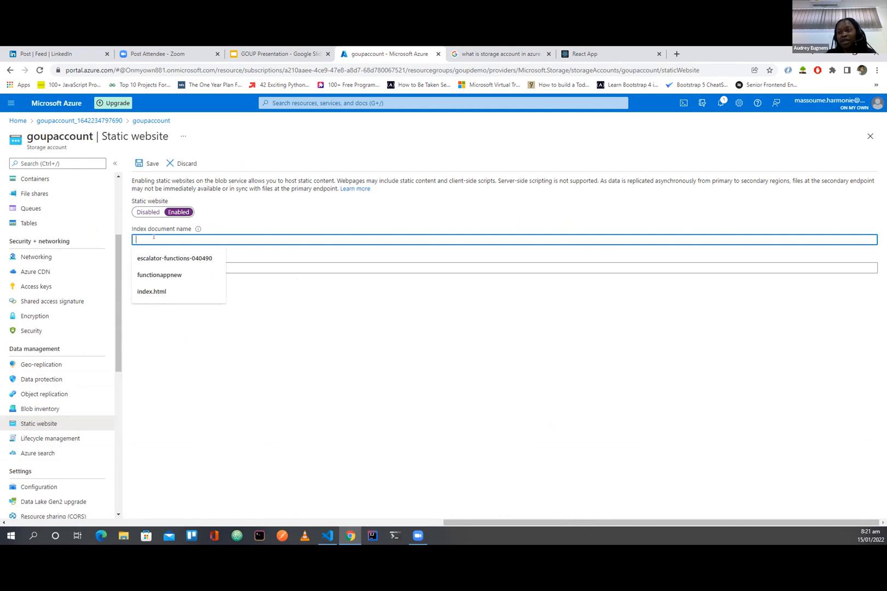
{"action": "left_click", "coordinate": [152, 292]}
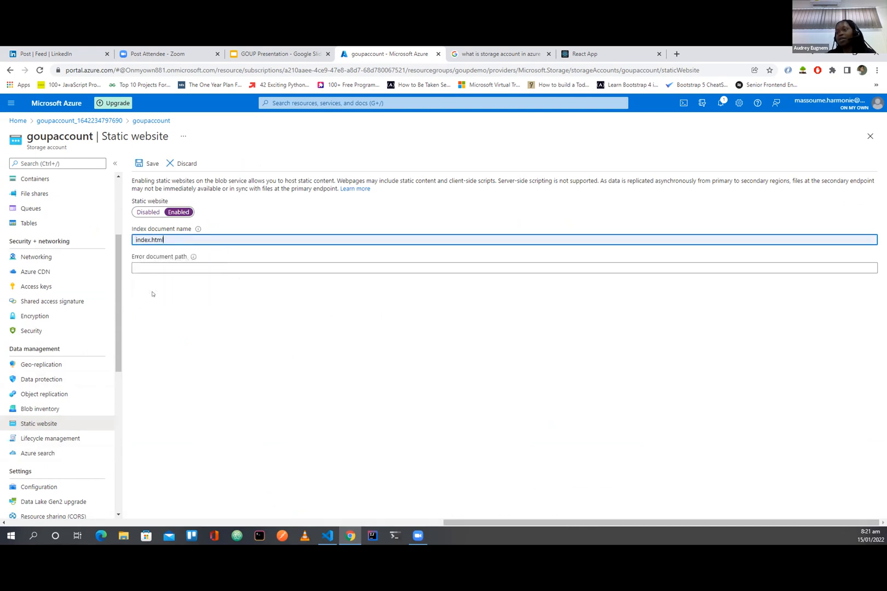
{"action": "left_click", "coordinate": [169, 258]}
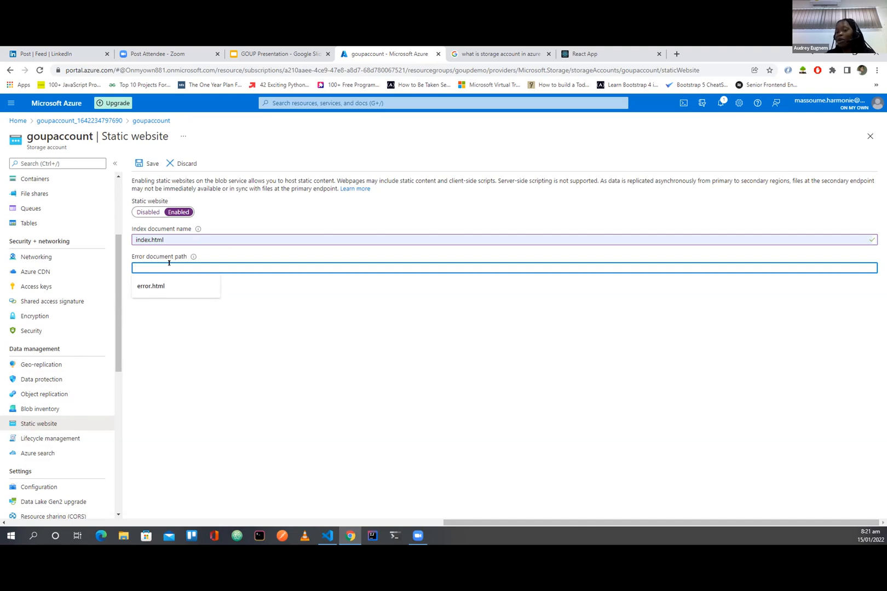
{"action": "left_click", "coordinate": [152, 287]}
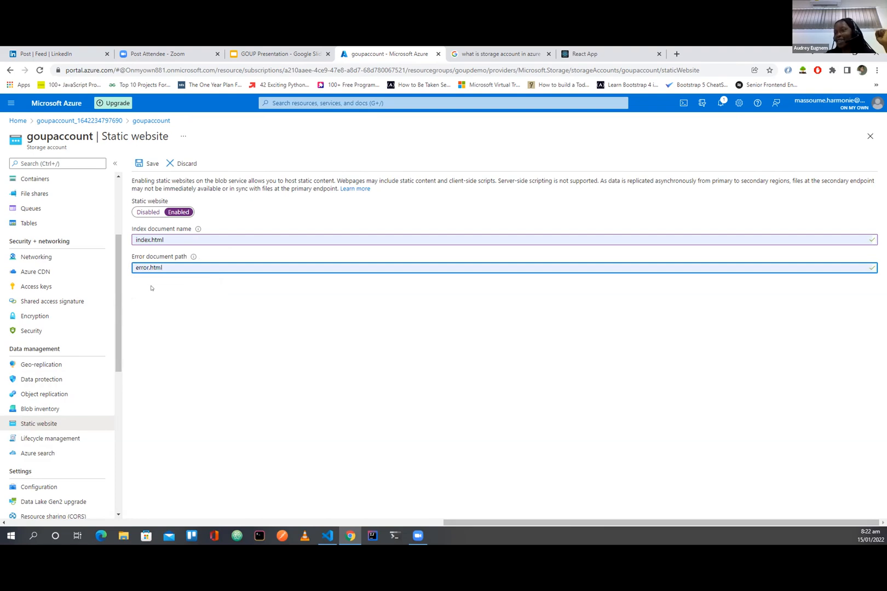
{"action": "left_click", "coordinate": [147, 164]}
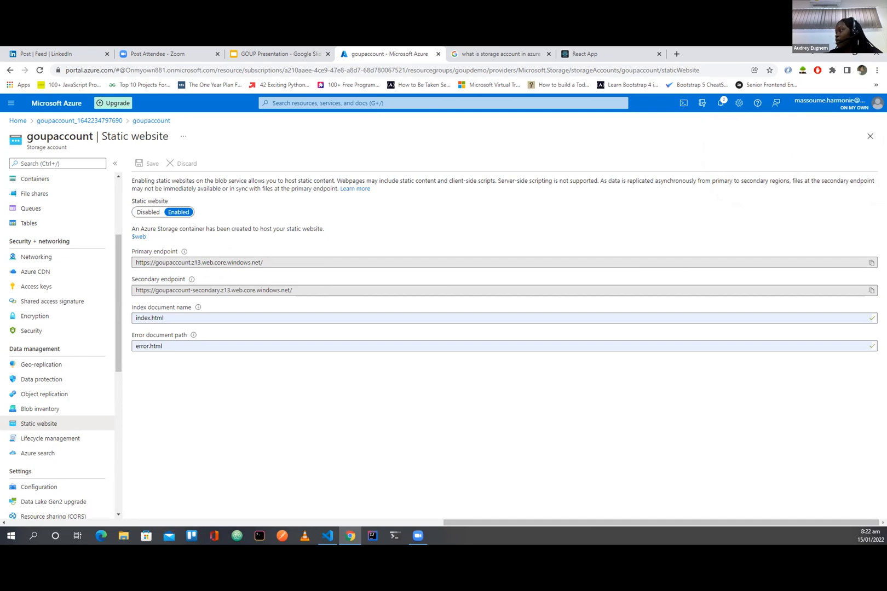
Step: Copy the static website's primary endpoint URL and load it in a new browser tab to check the site
{"action": "left_click", "coordinate": [871, 264]}
{"action": "left_click", "coordinate": [677, 54]}
{"action": "key", "text": "ctrl+v"}
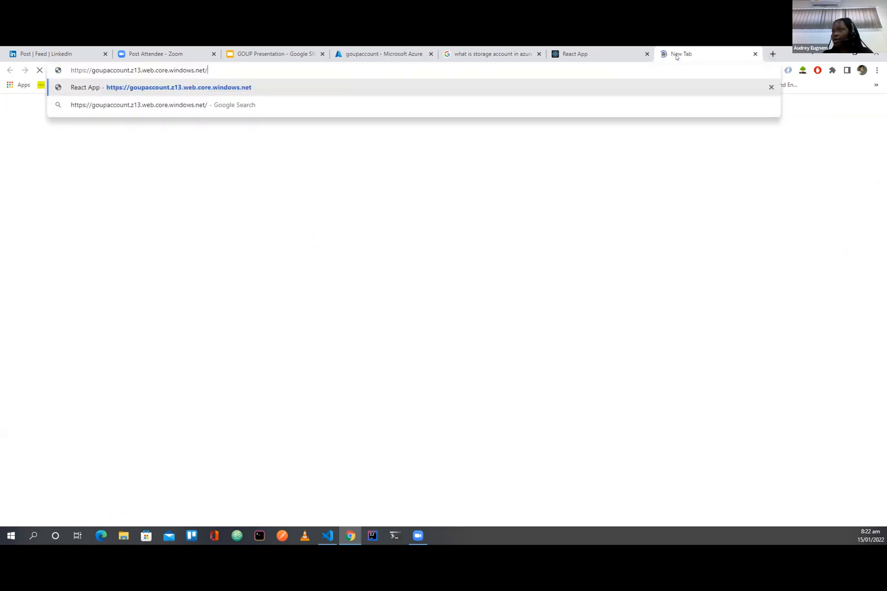
{"action": "key", "text": "Return"}
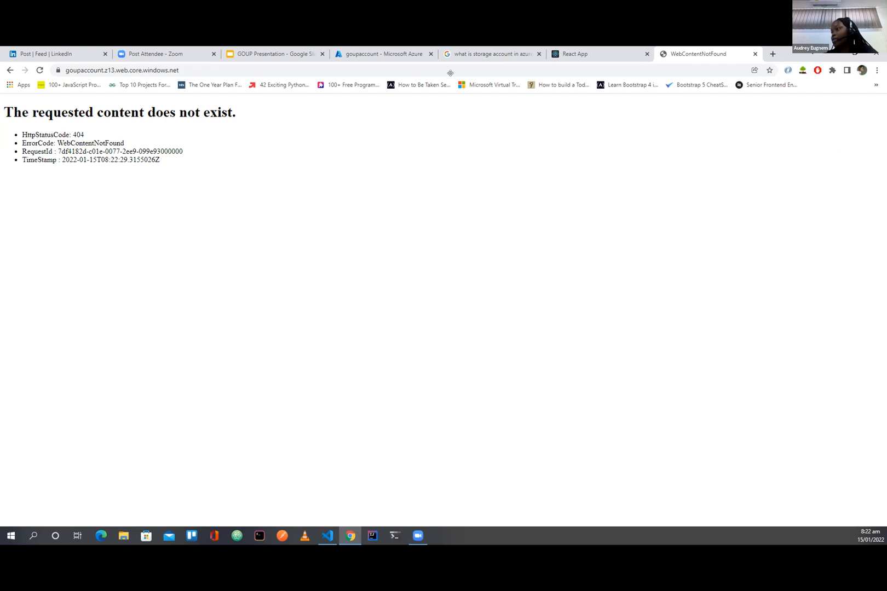
Step: Open the static website's $web container in the Azure portal and check its contents against the endpoint page
{"action": "left_click", "coordinate": [357, 55]}
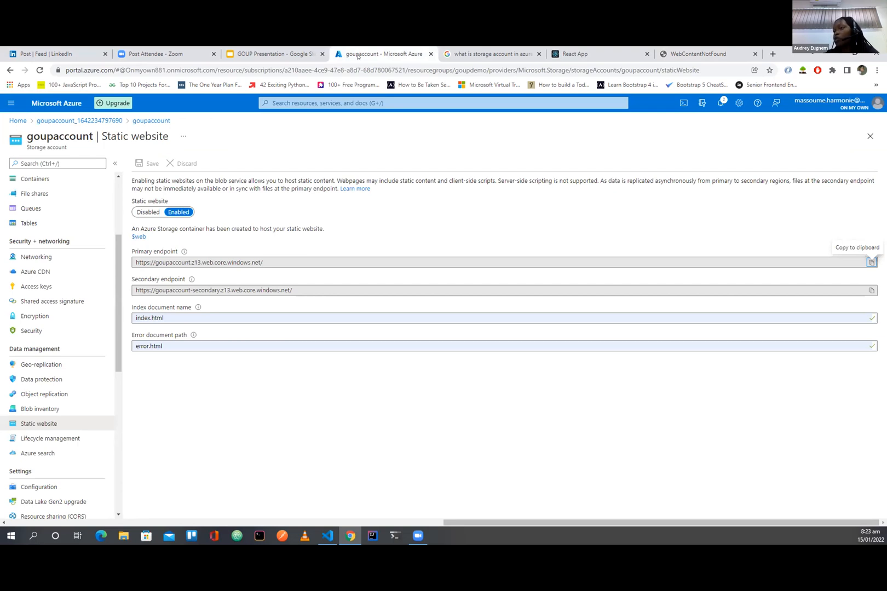
{"action": "scroll", "coordinate": [79, 280], "scroll_direction": "up", "scroll_amount": 5}
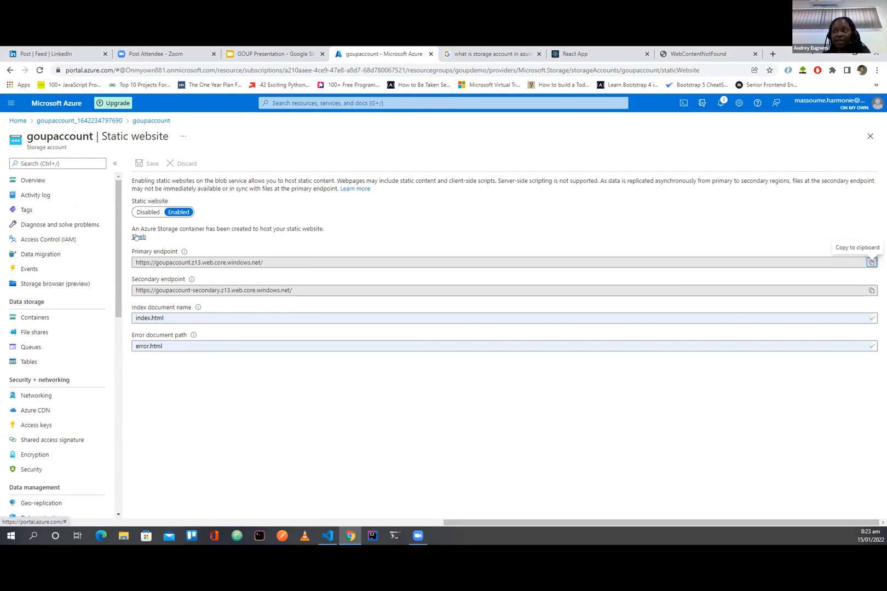
{"action": "left_click", "coordinate": [136, 236]}
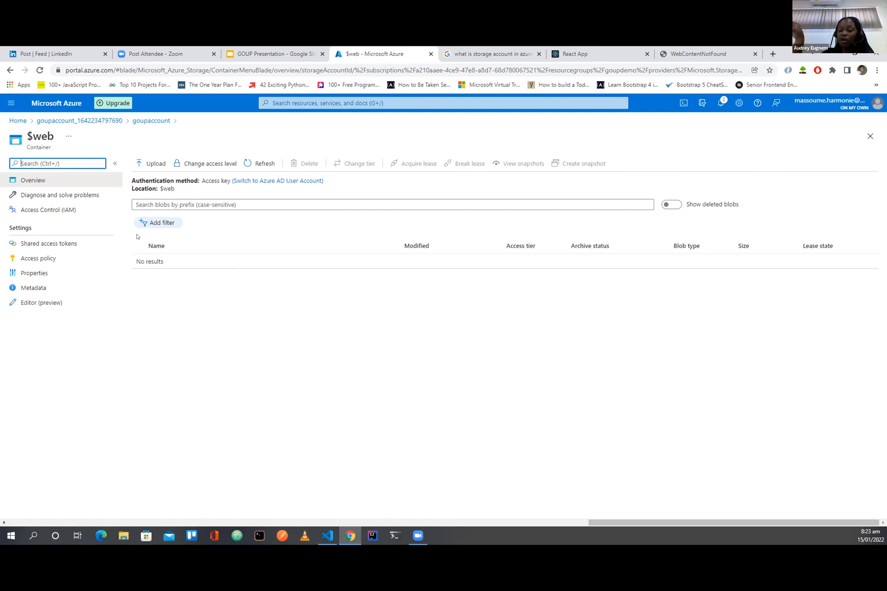
{"action": "left_click", "coordinate": [701, 53]}
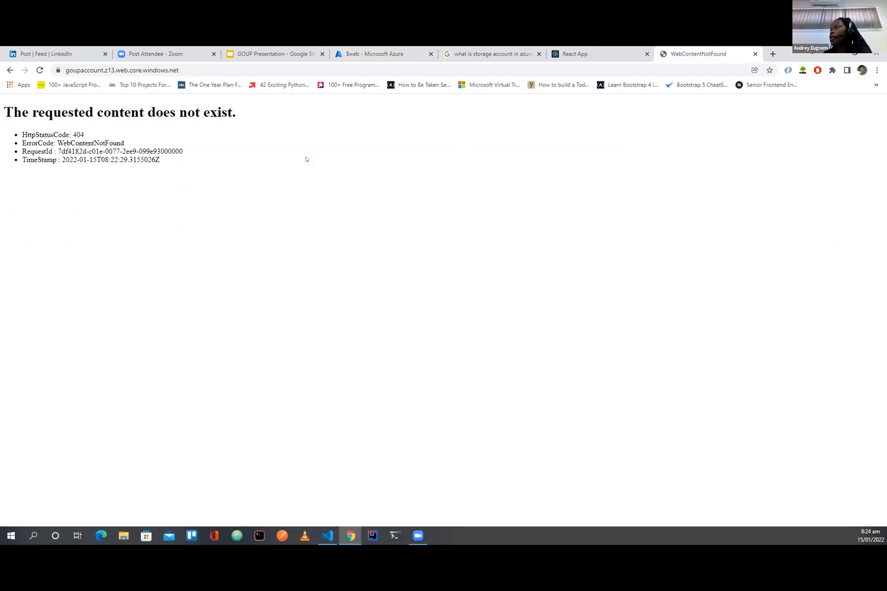
{"action": "left_click", "coordinate": [357, 50]}
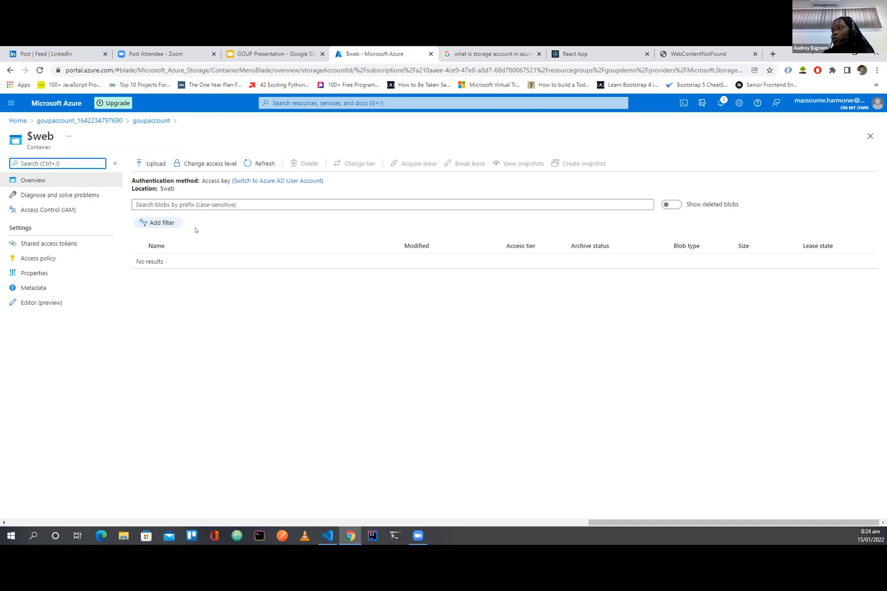
Step: Start a blob upload to the $web container, and close the localhost:3000 React App page in the browser
{"action": "left_click", "coordinate": [145, 164]}
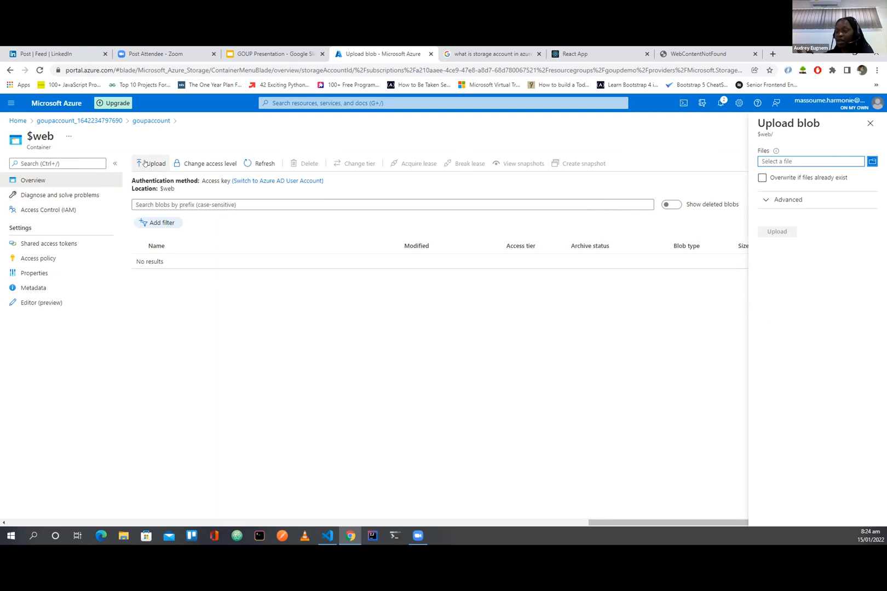
{"action": "left_click", "coordinate": [330, 540]}
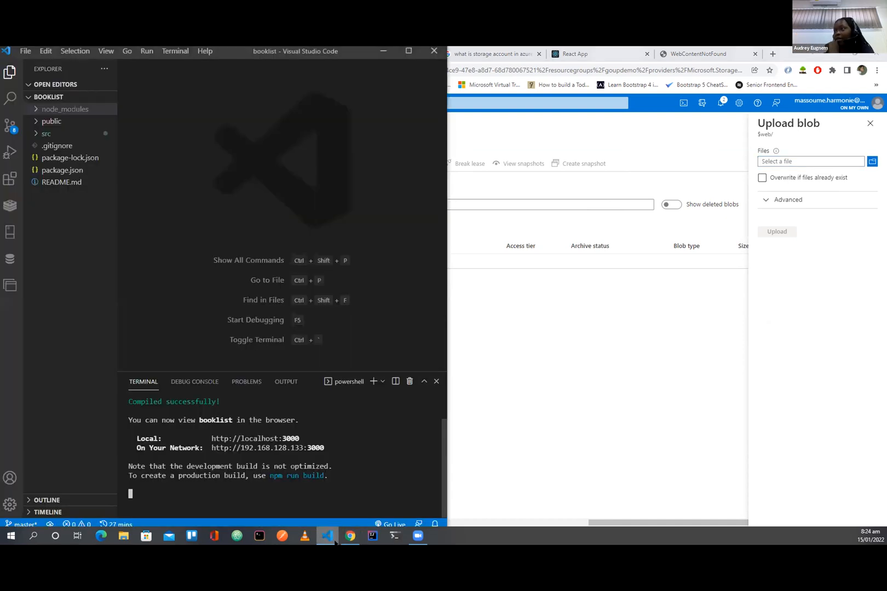
{"action": "left_click", "coordinate": [408, 51]}
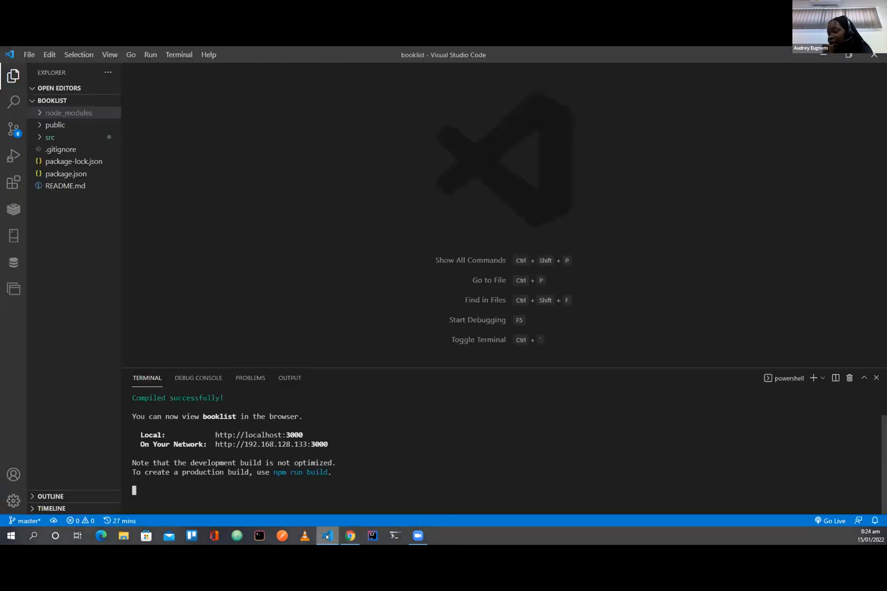
{"action": "left_click", "coordinate": [327, 538]}
{"action": "left_click", "coordinate": [592, 52]}
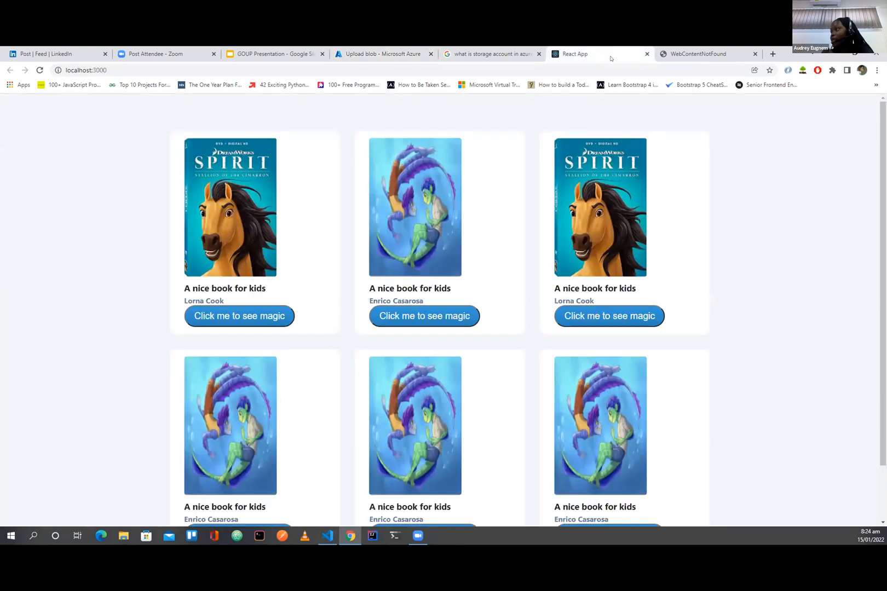
{"action": "left_click", "coordinate": [646, 54]}
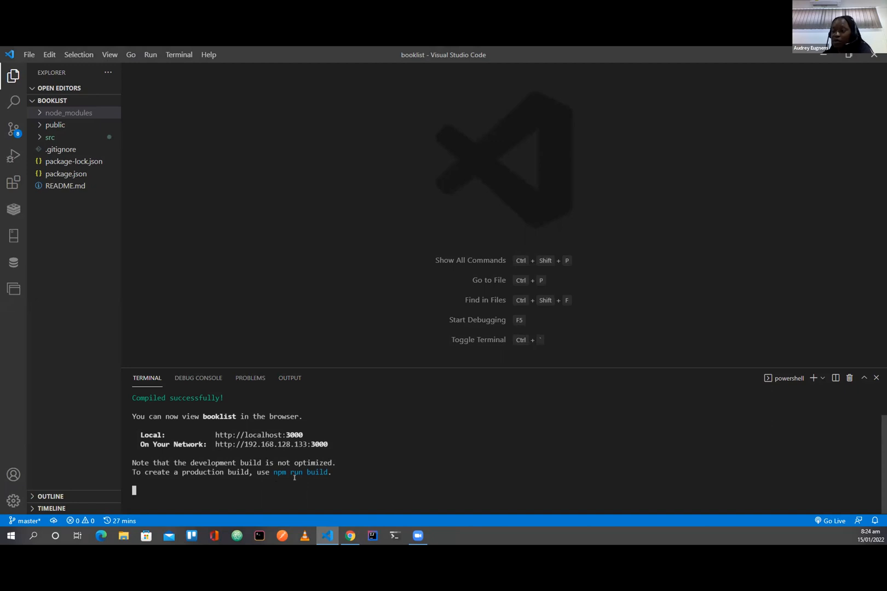
Step: Switch to the booklist project in Visual Studio Code and stop the development server running in the terminal
{"action": "left_click_drag", "start_coordinate": [273, 472], "coordinate": [329, 471]}
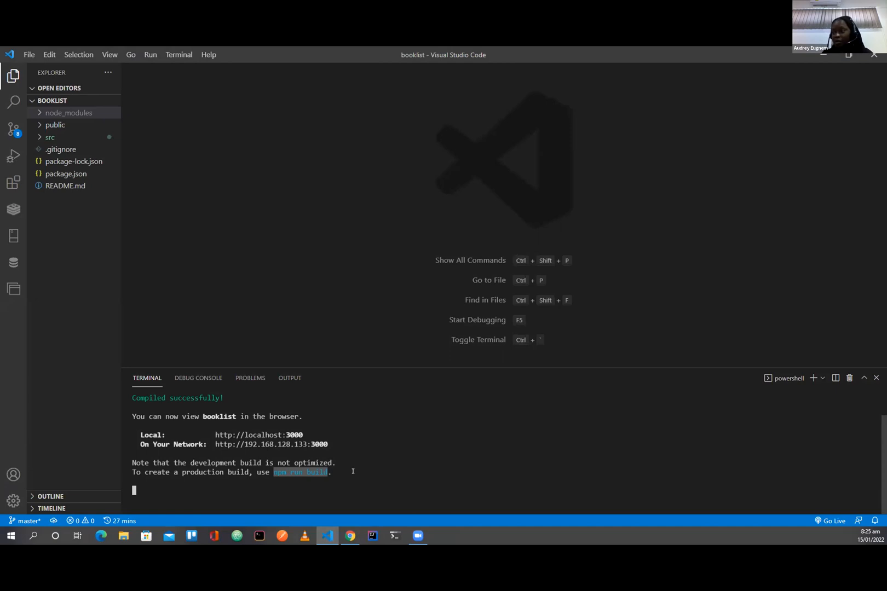
{"action": "left_click", "coordinate": [338, 472]}
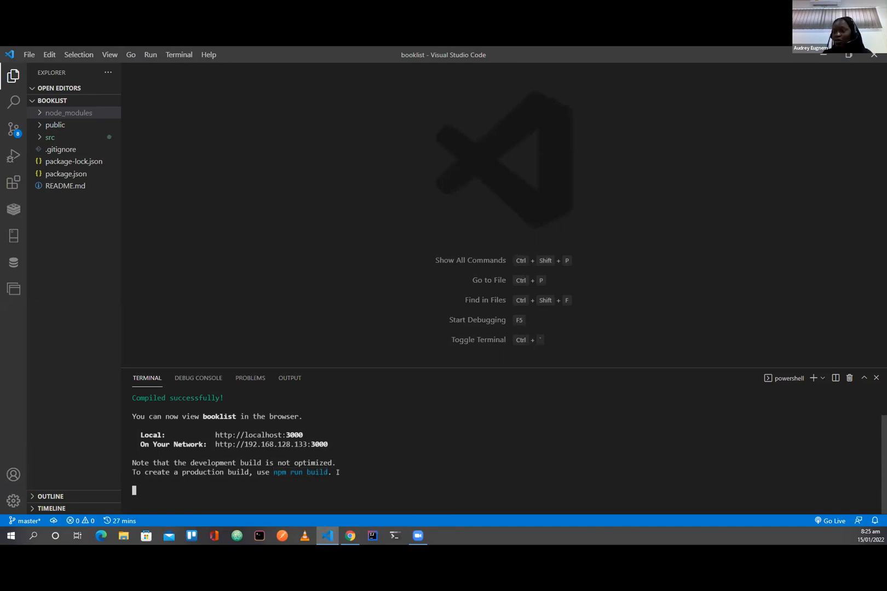
{"action": "key", "text": "ctrl+c"}
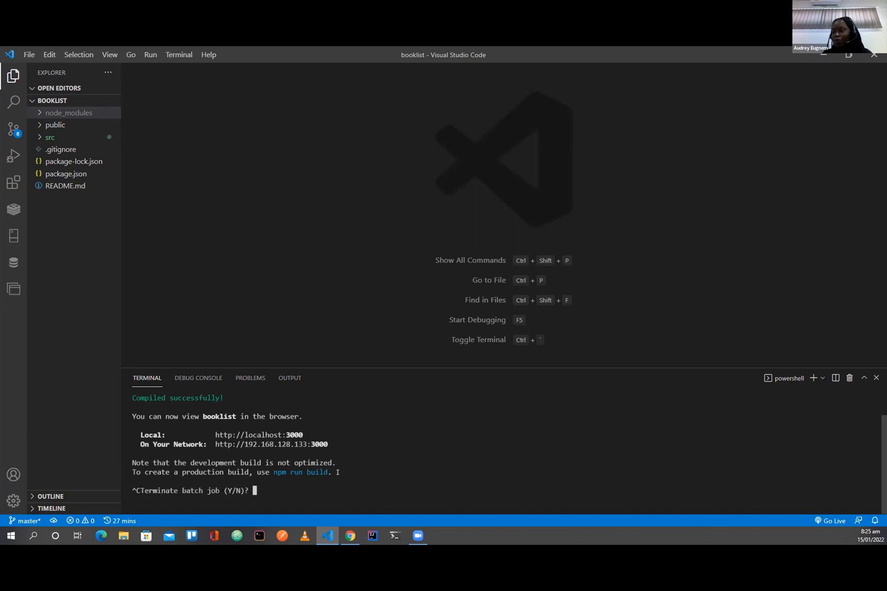
{"action": "type", "text": "y"}
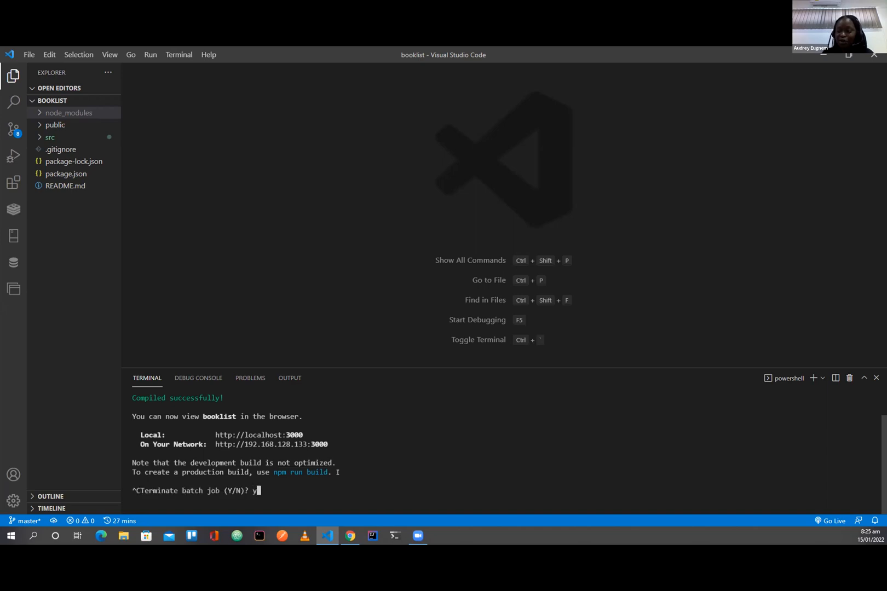
{"action": "key", "text": "Return"}
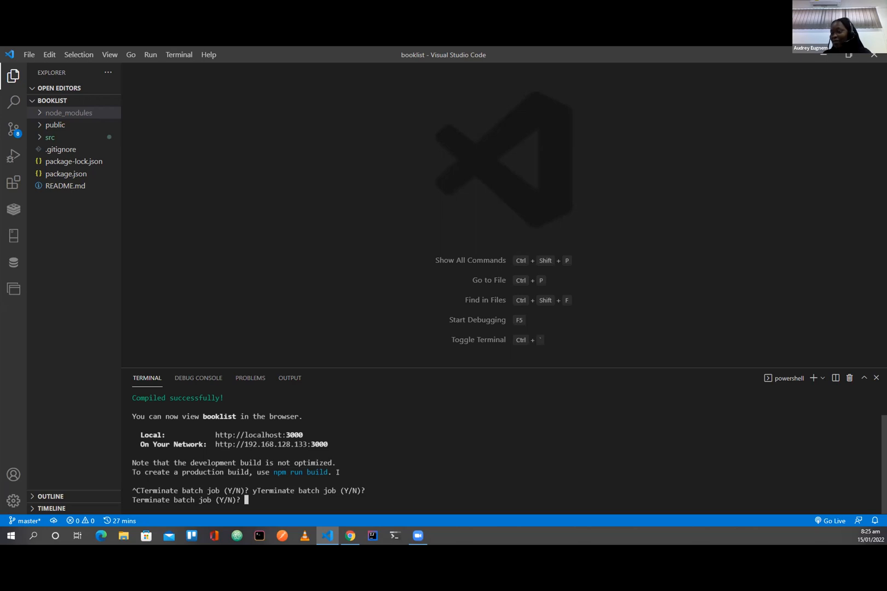
{"action": "type", "text": "y"}
{"action": "key", "text": "Return"}
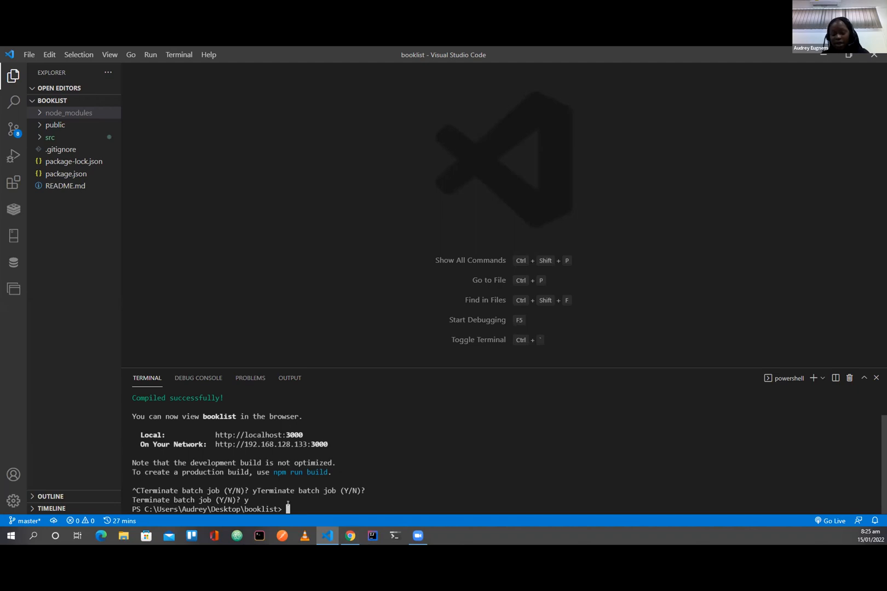
Step: Create a production build of the booklist project by running npm run build in the terminal
{"action": "type", "text": "npm ru"}
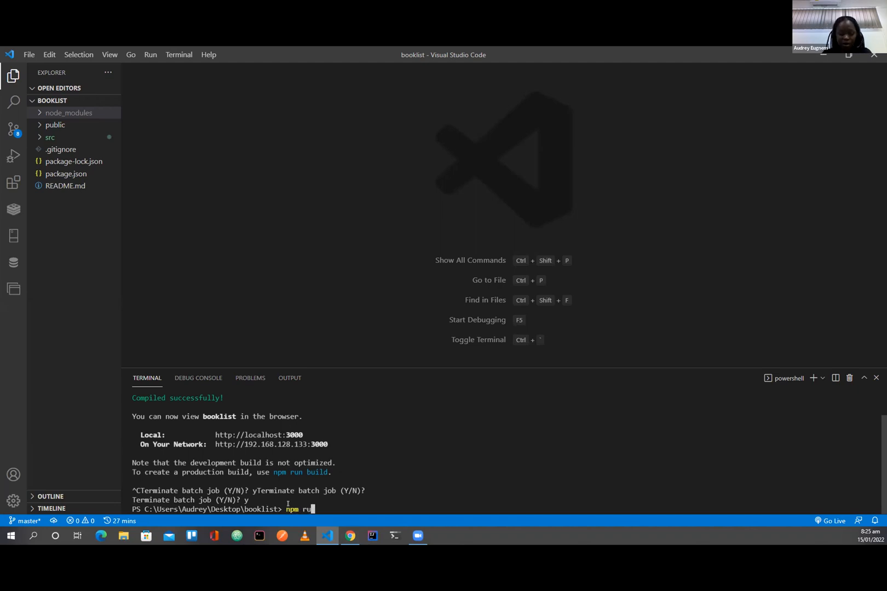
{"action": "type", "text": "n build"}
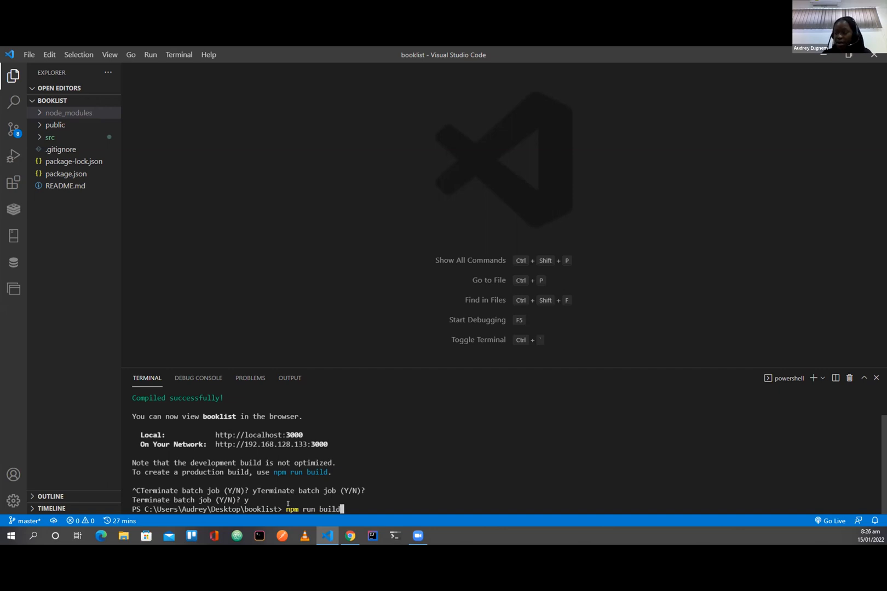
{"action": "key", "text": "Return"}
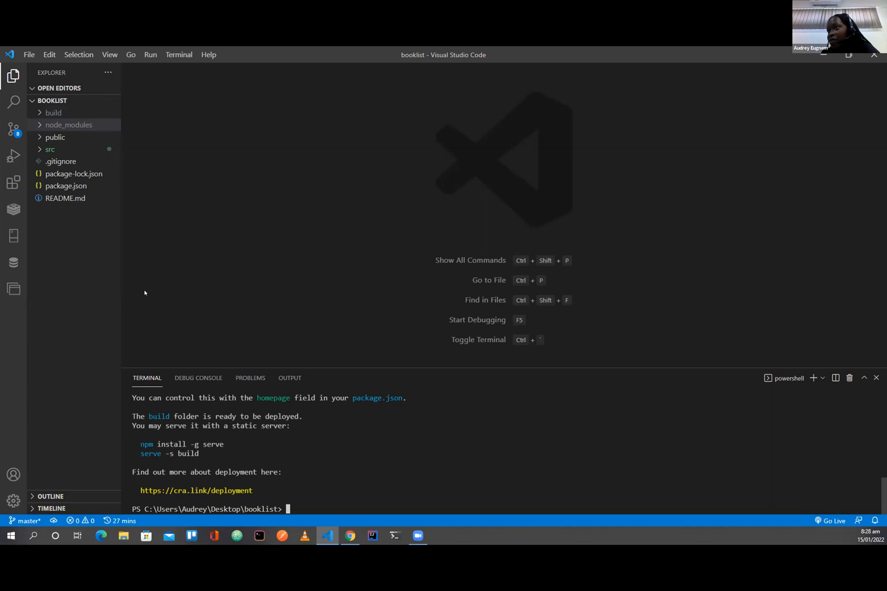
Step: Examine the contents of the generated build folder, including the css and js folders inside static
{"action": "left_click", "coordinate": [40, 114]}
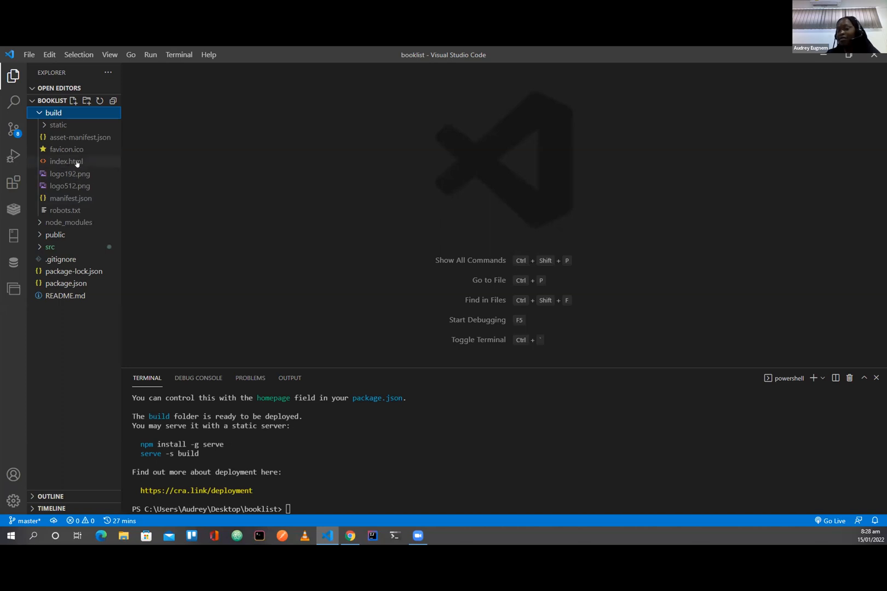
{"action": "left_click", "coordinate": [44, 126]}
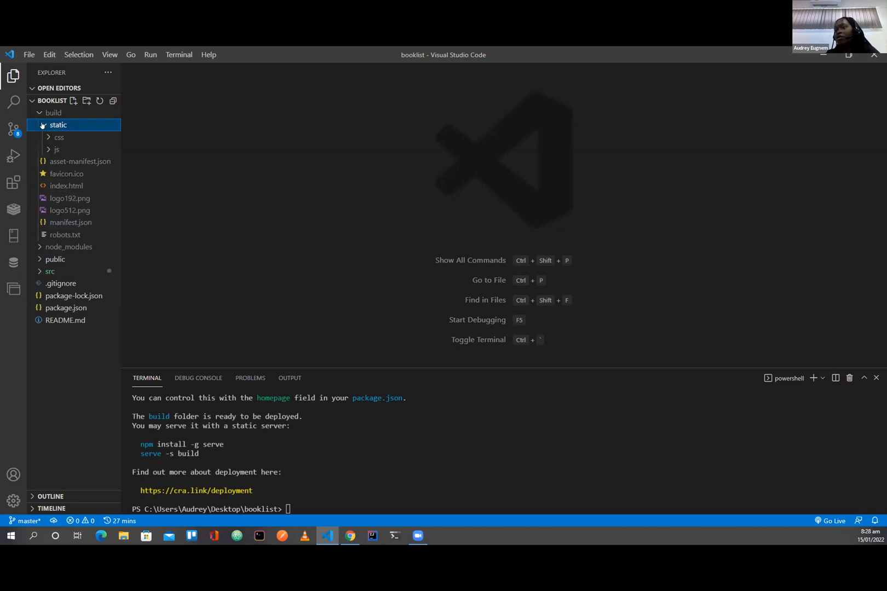
{"action": "left_click", "coordinate": [47, 138]}
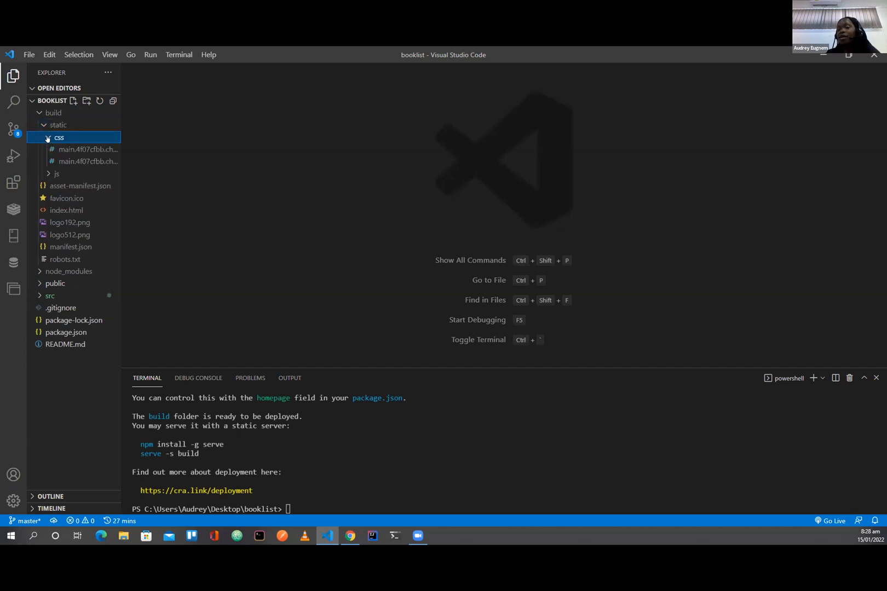
{"action": "left_click", "coordinate": [48, 174]}
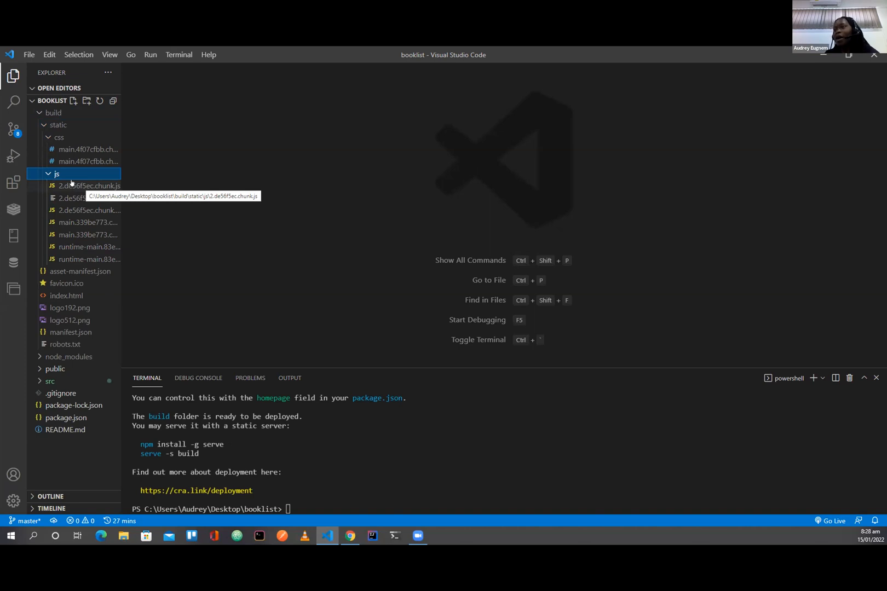
{"action": "left_click", "coordinate": [48, 137]}
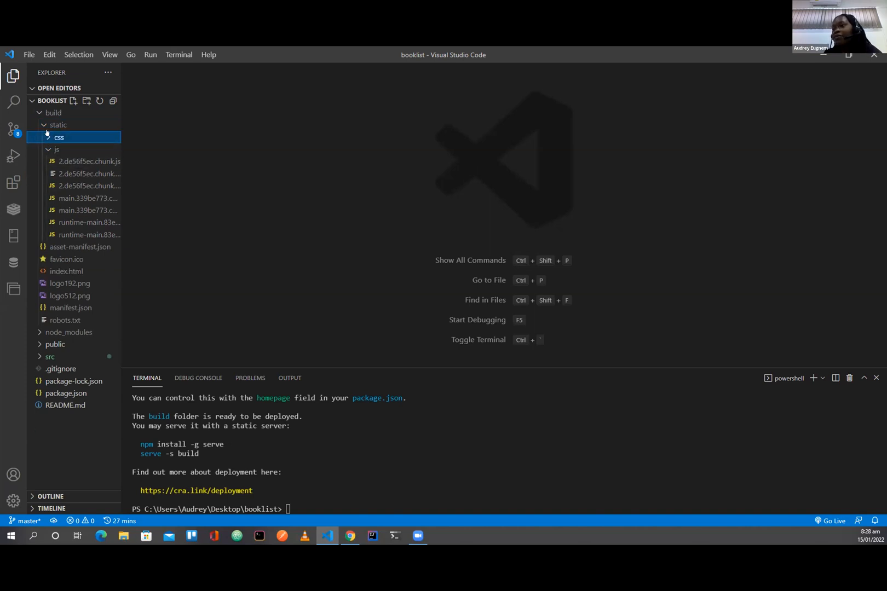
{"action": "left_click", "coordinate": [42, 126]}
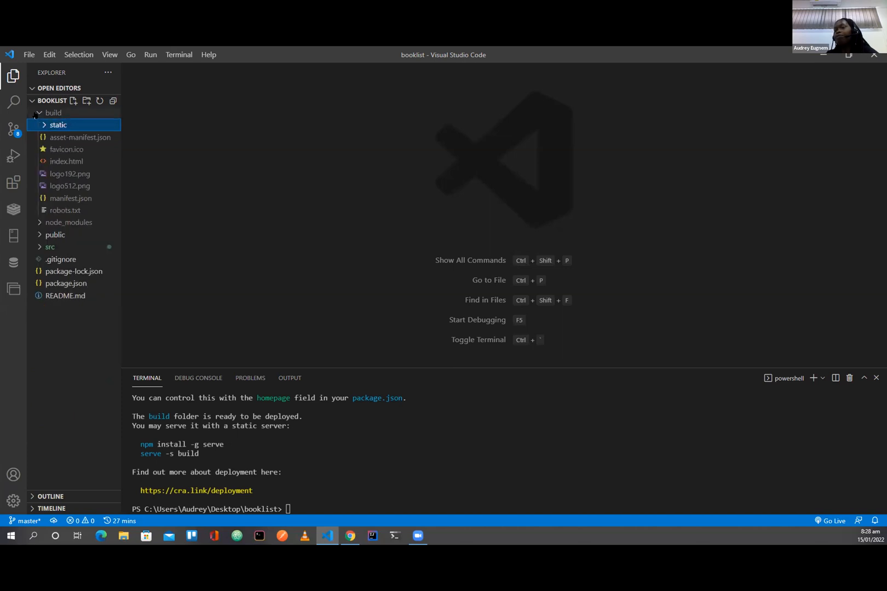
{"action": "left_click", "coordinate": [36, 114]}
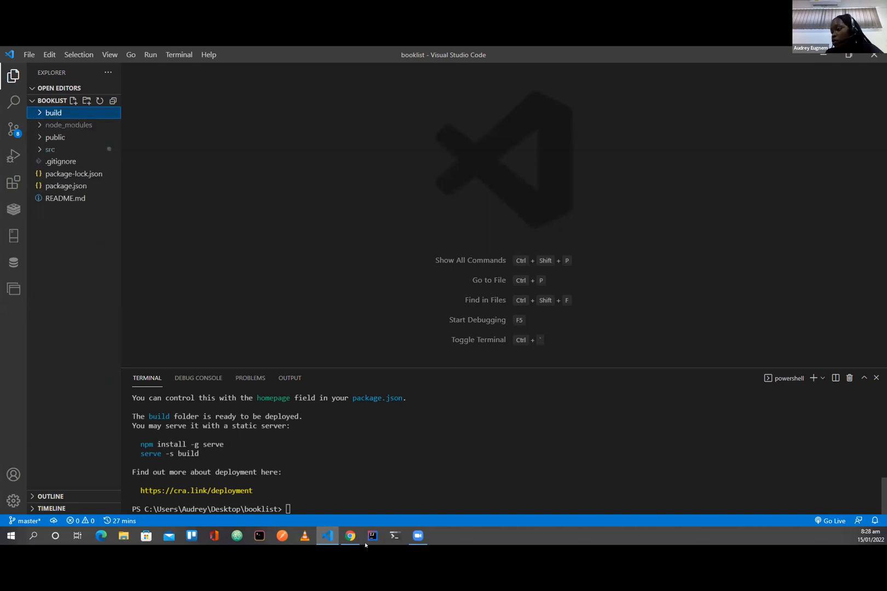
Step: Return to the Azure portal's blob upload form in Chrome and select all files in booklist/build, from asset-manifest.json to robots.txt, excluding the static folder
{"action": "mouse_move", "coordinate": [349, 539]}
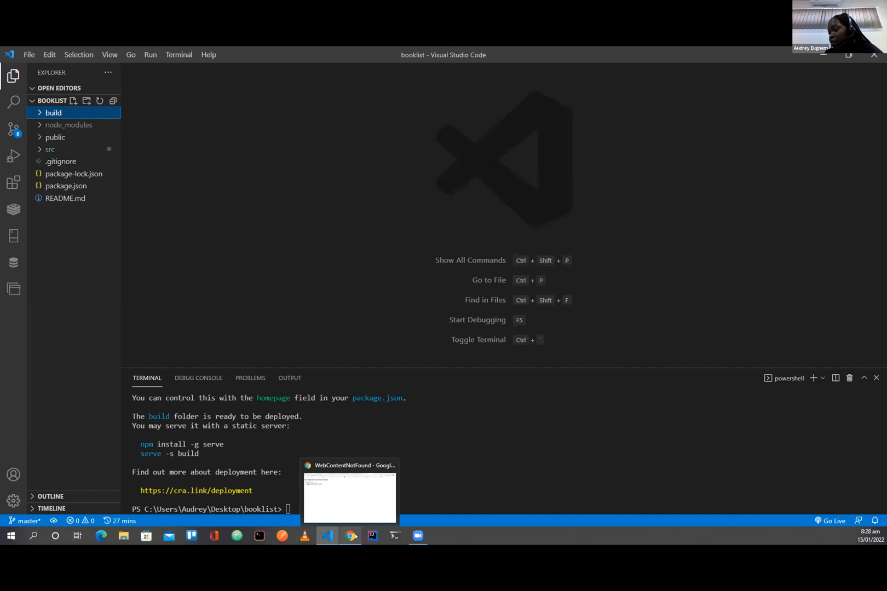
{"action": "left_click", "coordinate": [340, 486]}
{"action": "left_click", "coordinate": [380, 50]}
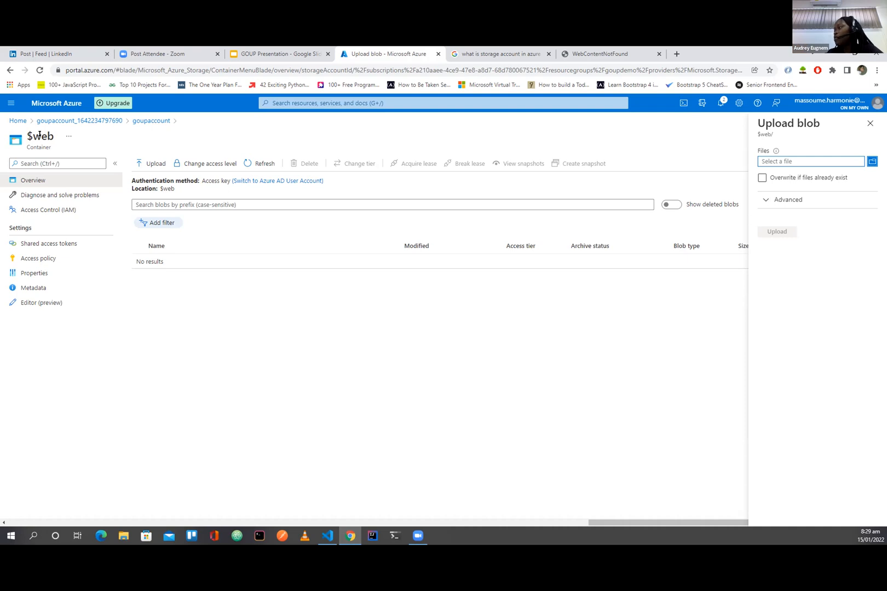
{"action": "left_click", "coordinate": [871, 162]}
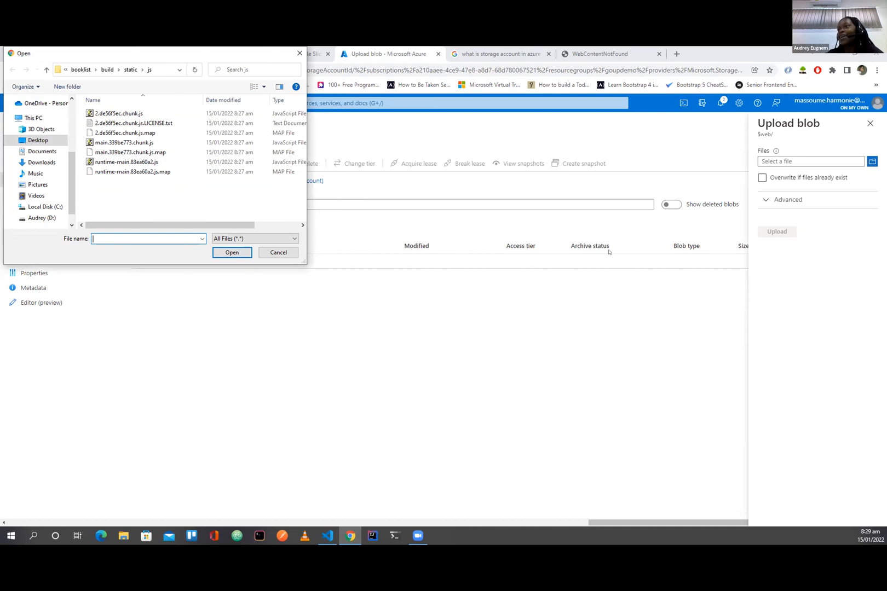
{"action": "left_click", "coordinate": [80, 70]}
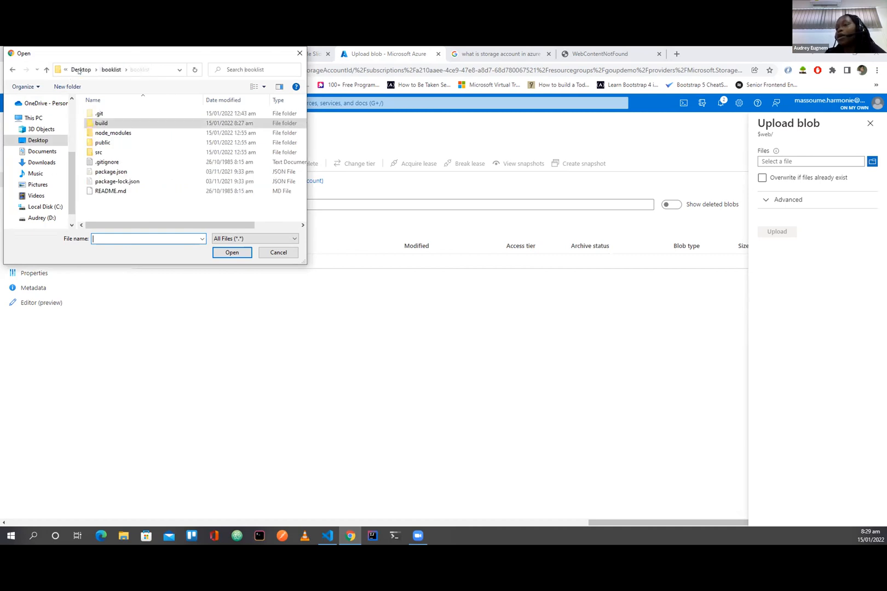
{"action": "double_click", "coordinate": [105, 124]}
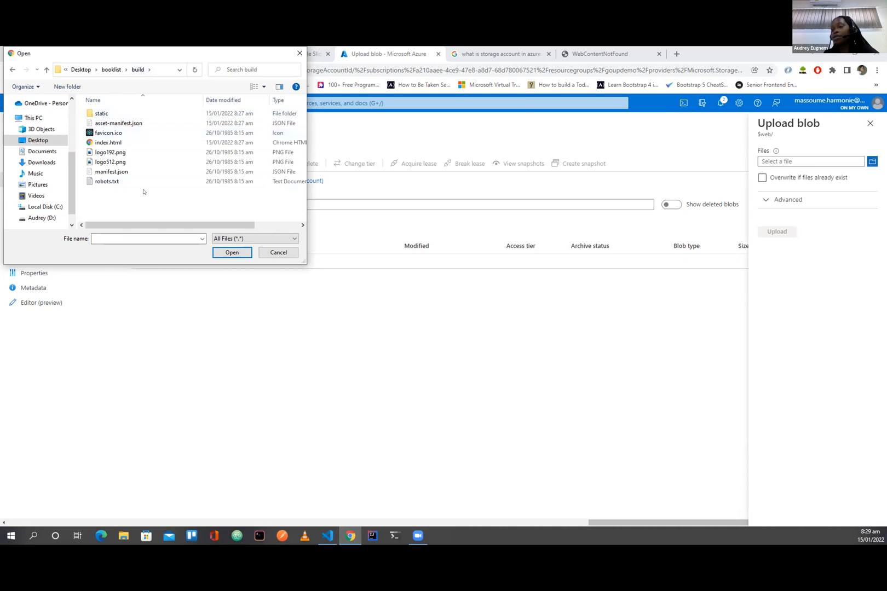
{"action": "left_click_drag", "start_coordinate": [108, 144], "coordinate": [111, 123]}
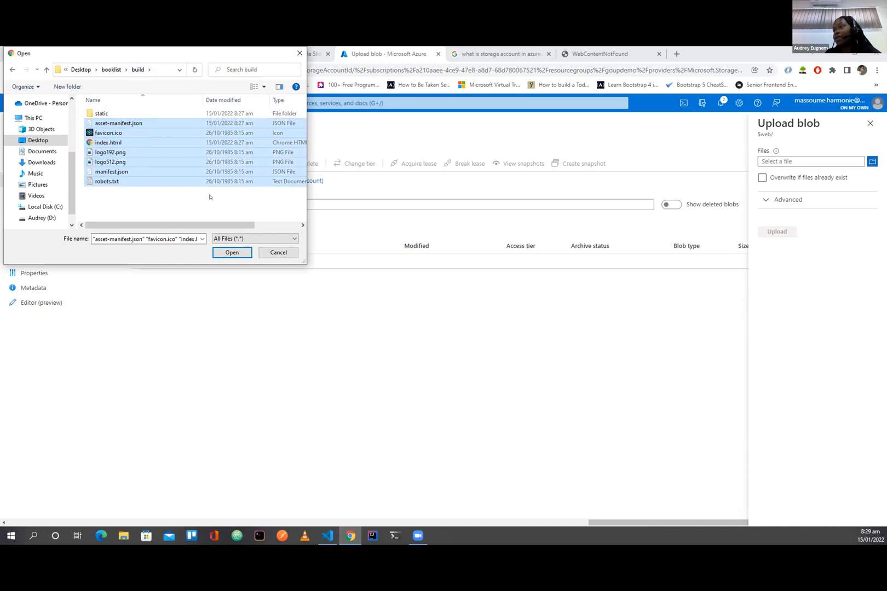
{"action": "left_click", "coordinate": [231, 252]}
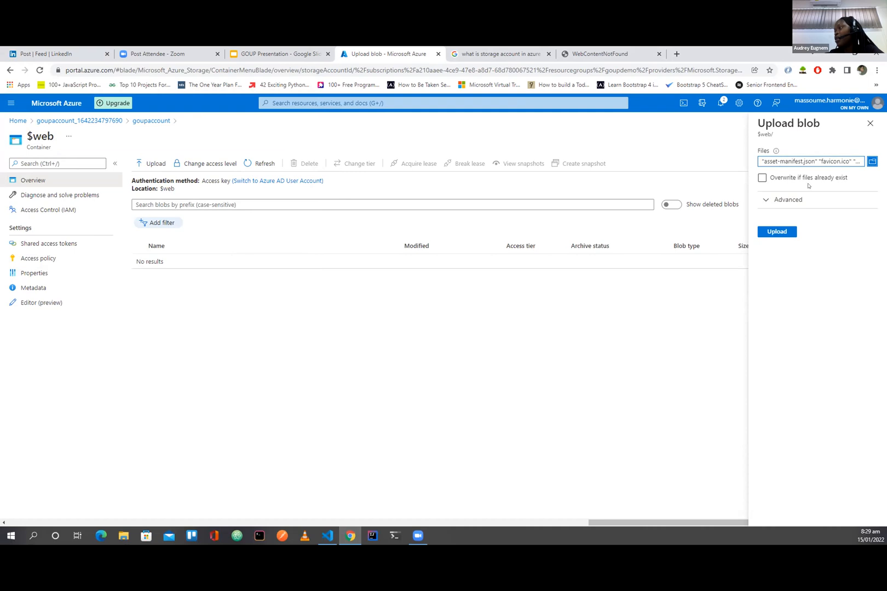
Step: Upload the selected build files to the $web container and dismiss the upload notifications
{"action": "left_click", "coordinate": [776, 233]}
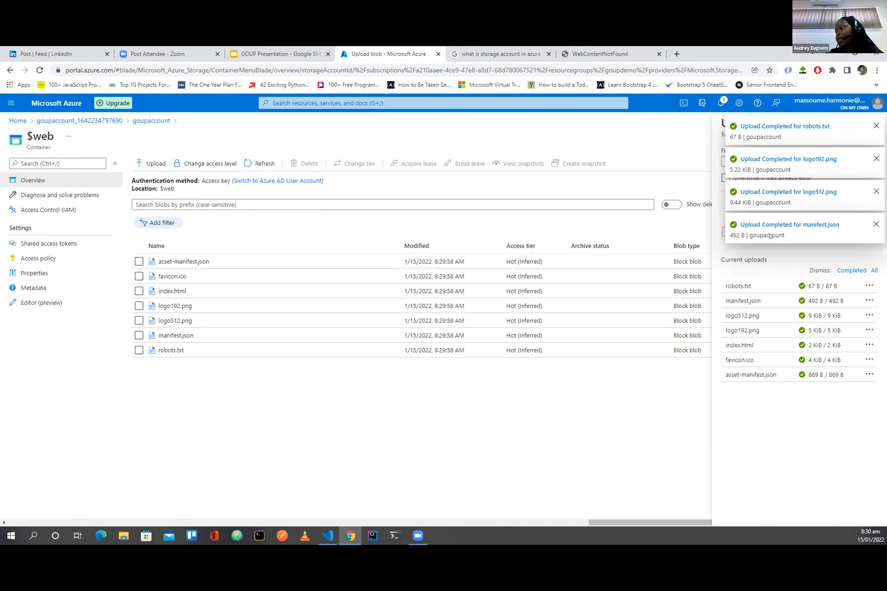
{"action": "left_click", "coordinate": [875, 126]}
{"action": "left_click", "coordinate": [875, 126]}
{"action": "left_click", "coordinate": [875, 126]}
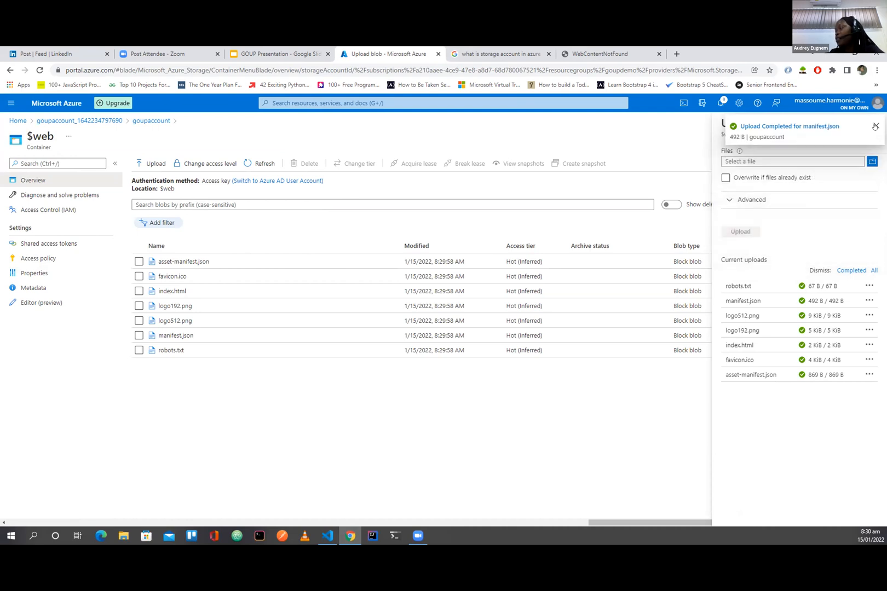
{"action": "left_click", "coordinate": [875, 126]}
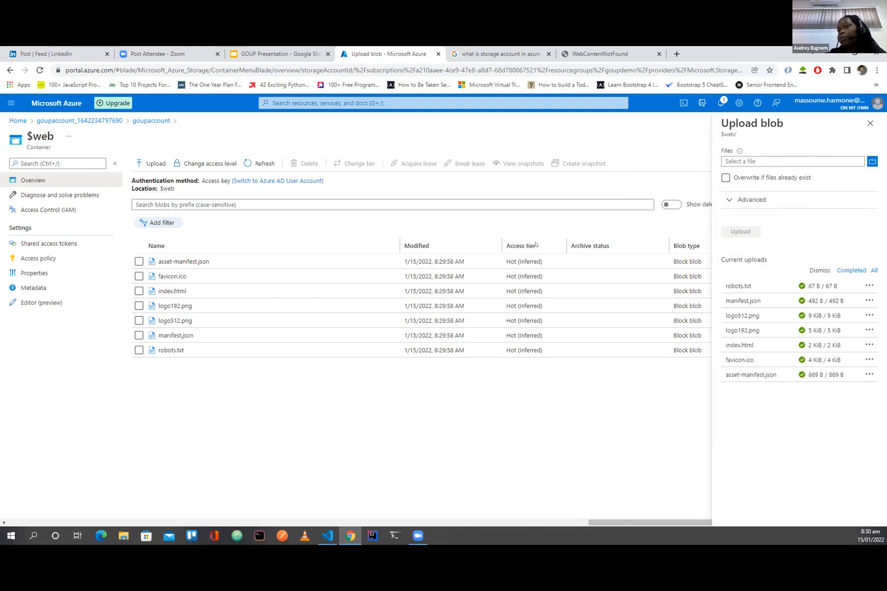
Step: Open the $web blob container in the goupaccount storage account's storage browser
{"action": "left_click", "coordinate": [143, 121]}
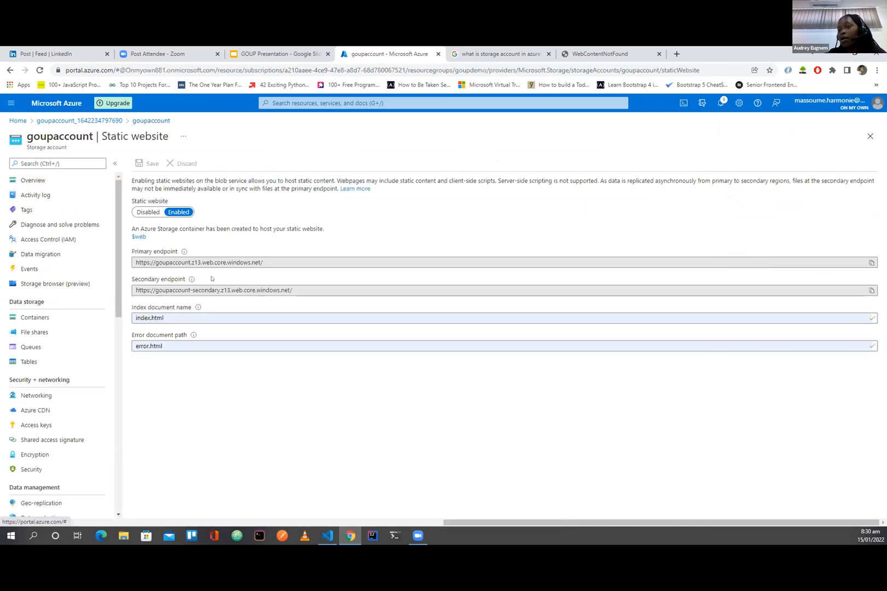
{"action": "left_click", "coordinate": [40, 286]}
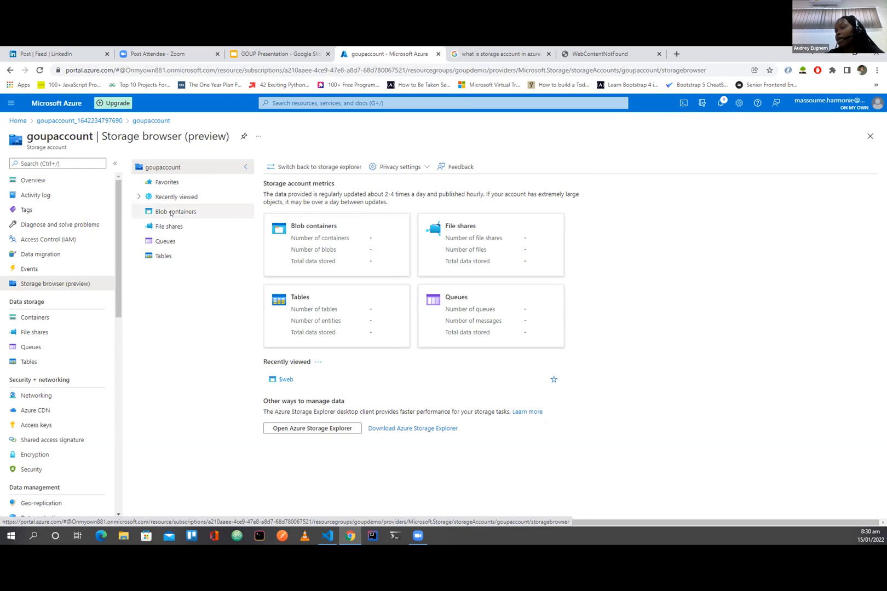
{"action": "left_click", "coordinate": [171, 212]}
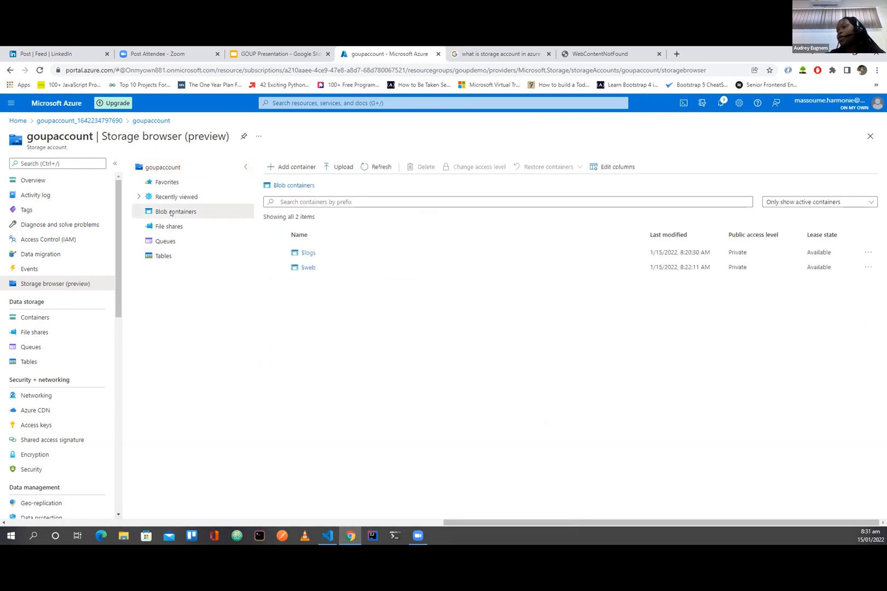
{"action": "left_click", "coordinate": [307, 268]}
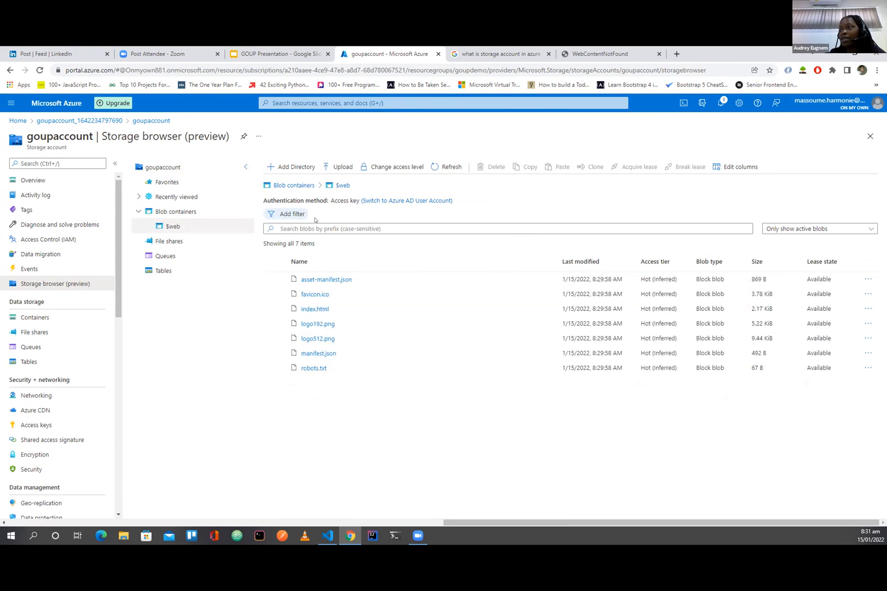
Step: Add a virtual directory named static to the $web container, checking the build folder's structure in Visual Studio Code for the name
{"action": "left_click", "coordinate": [286, 167]}
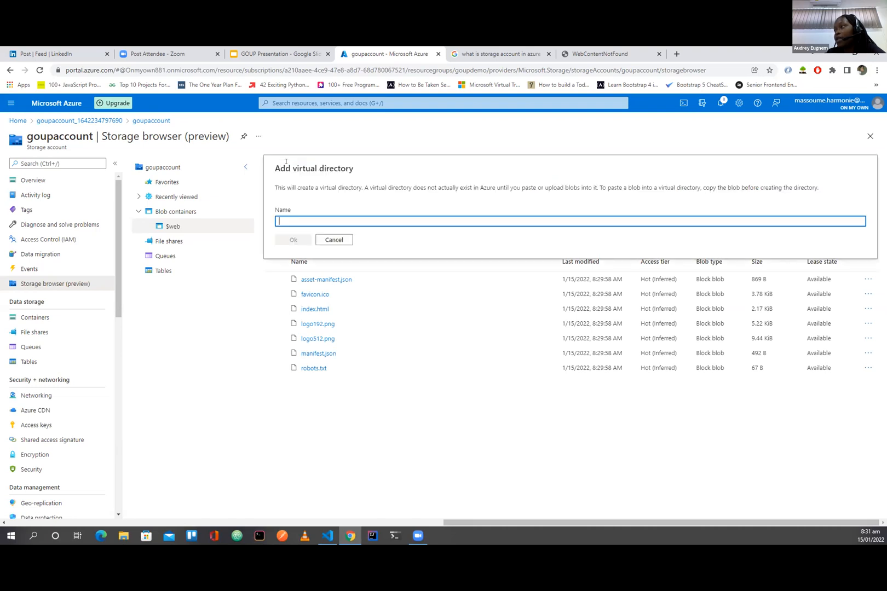
{"action": "left_click", "coordinate": [328, 538]}
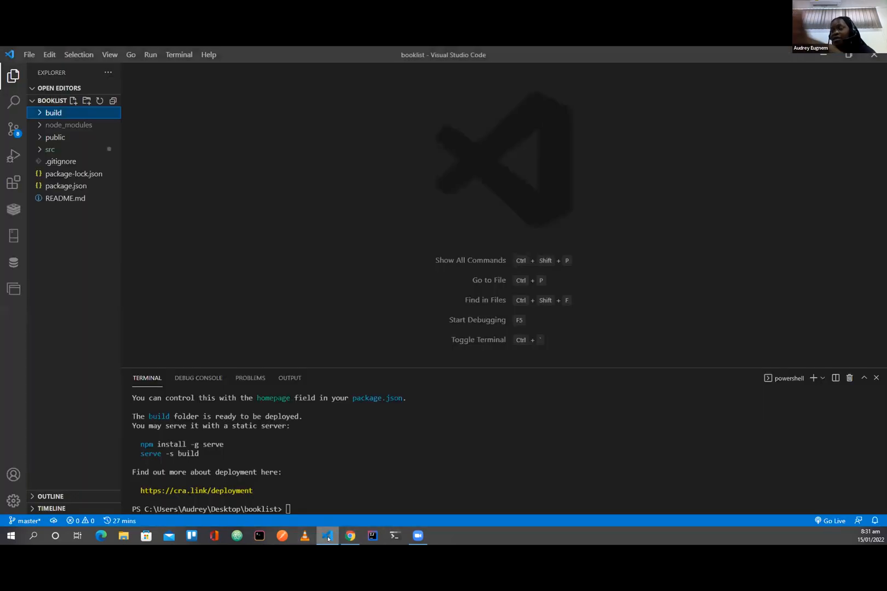
{"action": "left_click", "coordinate": [39, 112]}
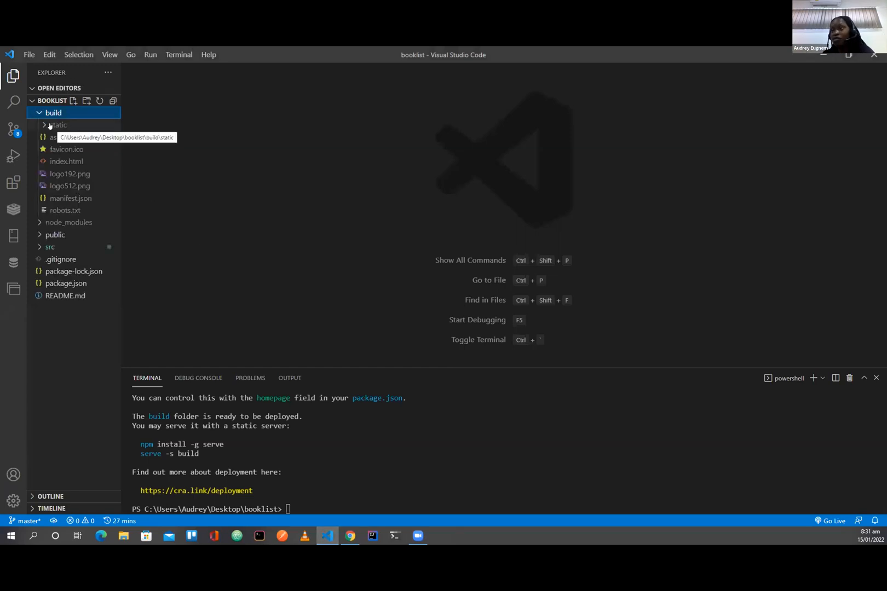
{"action": "left_click", "coordinate": [349, 537]}
{"action": "type", "text": "static"}
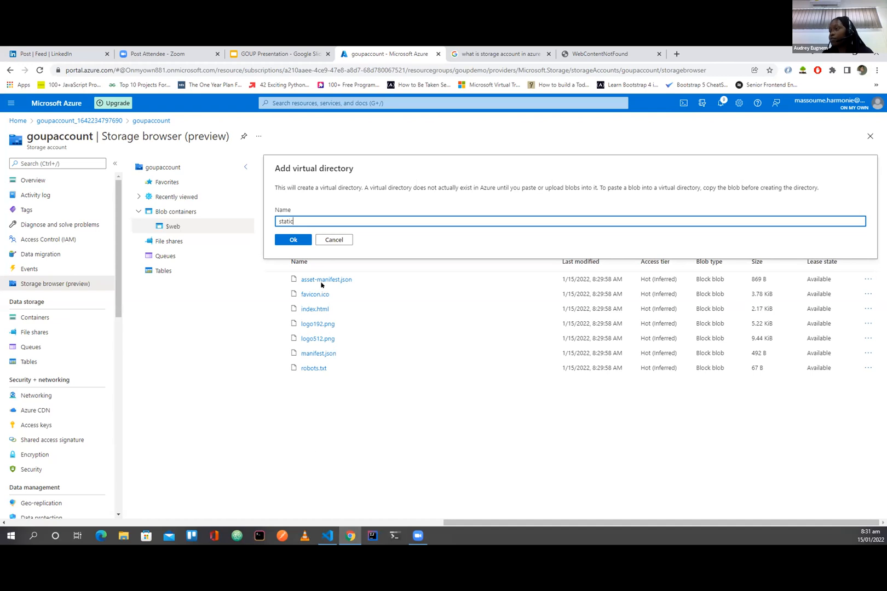
{"action": "left_click", "coordinate": [299, 241]}
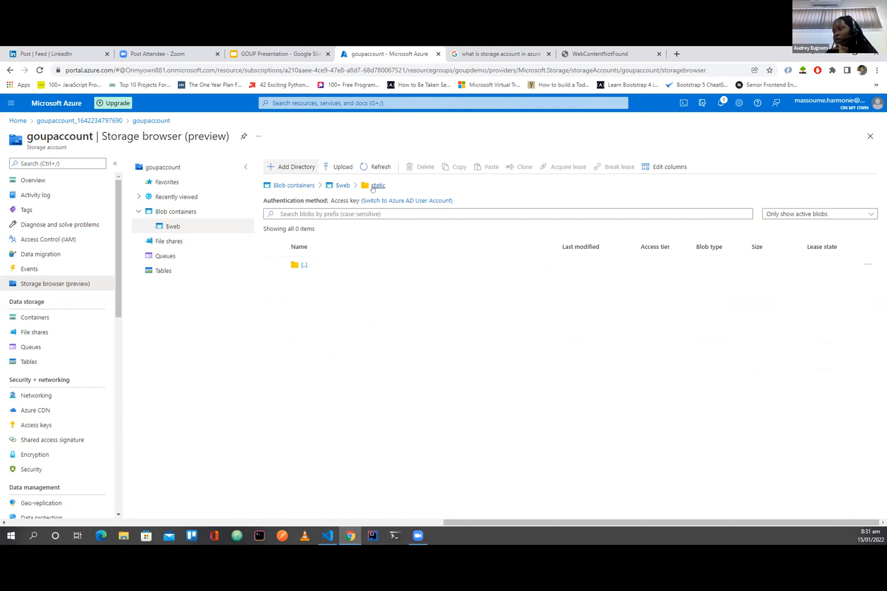
Step: Add a virtual directory named css inside static, checking the static folder's subfolders in Visual Studio Code before naming it
{"action": "left_click", "coordinate": [294, 168]}
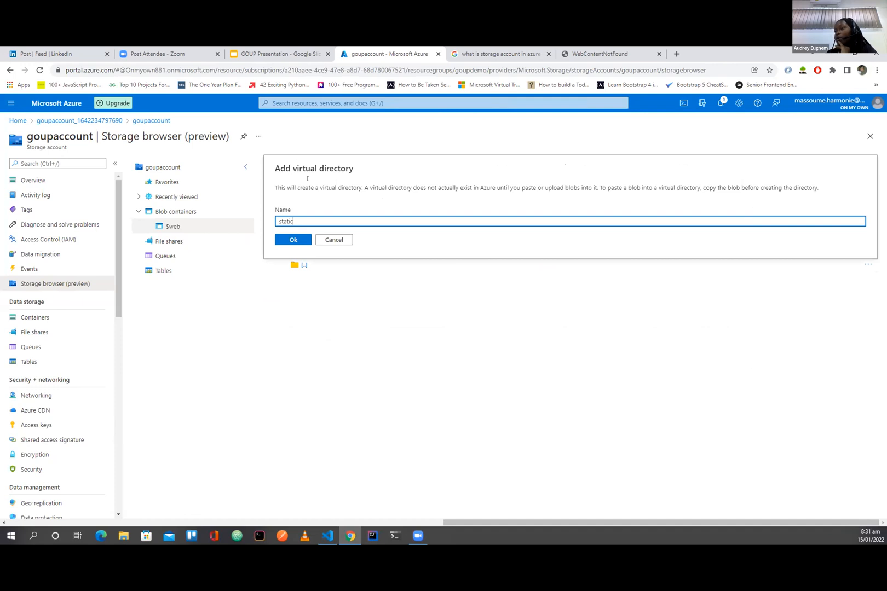
{"action": "left_click", "coordinate": [329, 537]}
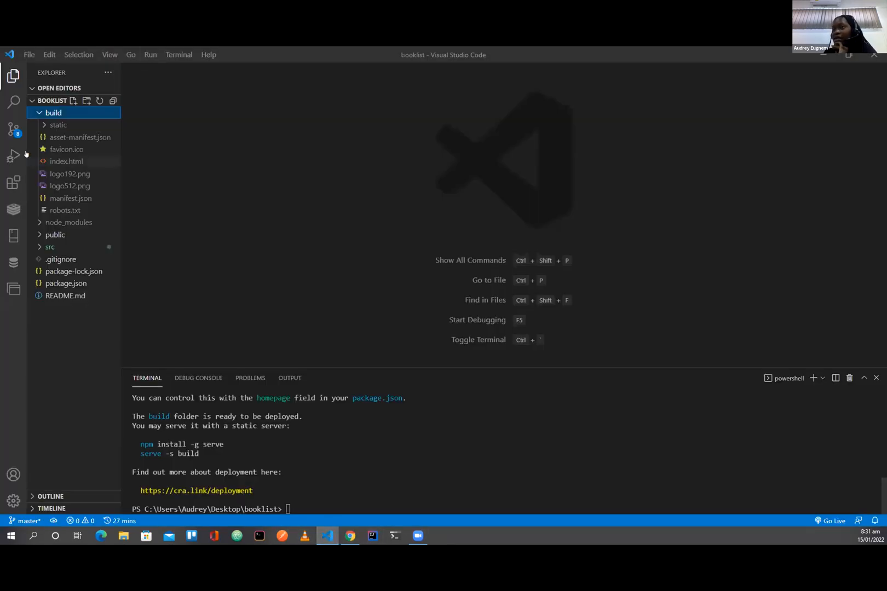
{"action": "left_click", "coordinate": [50, 126]}
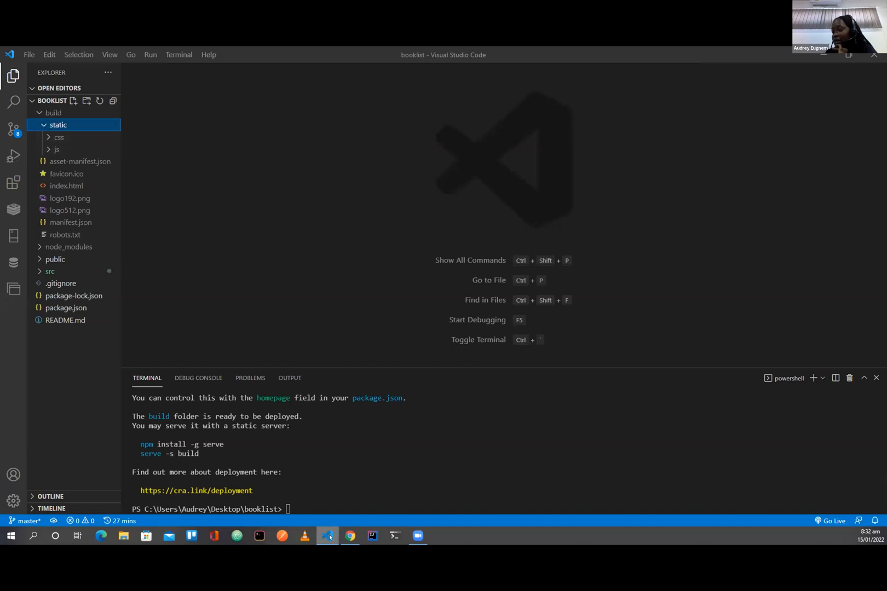
{"action": "left_click", "coordinate": [350, 537]}
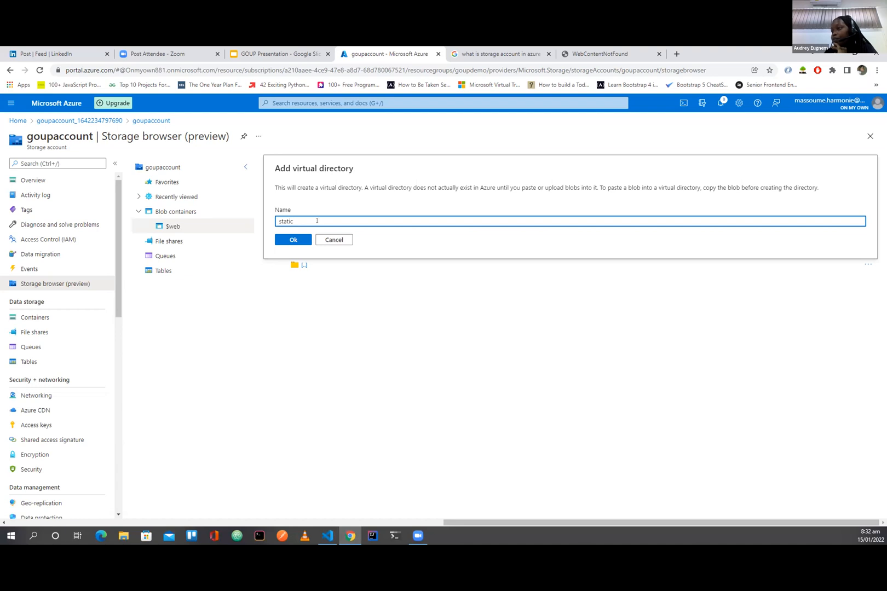
{"action": "key", "text": "BackSpace"}
{"action": "key", "text": "BackSpace"}
{"action": "key", "text": "BackSpace"}
{"action": "key", "text": "BackSpace"}
{"action": "key", "text": "BackSpace"}
{"action": "key", "text": "BackSpace"}
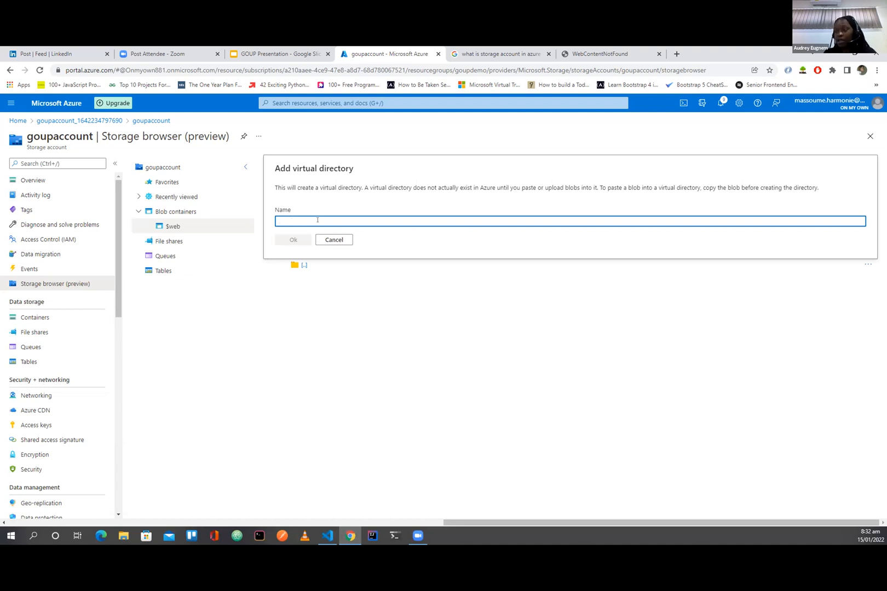
{"action": "type", "text": "css"}
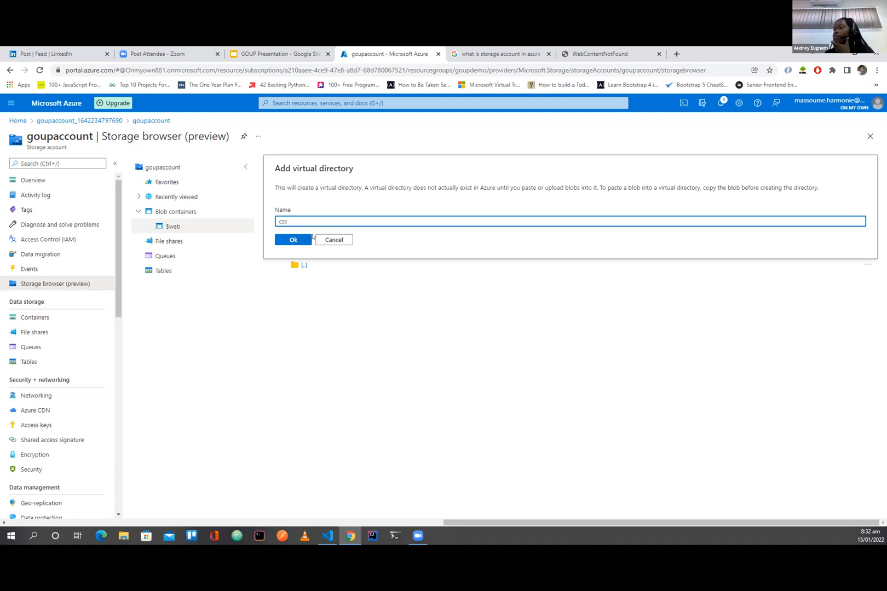
{"action": "left_click", "coordinate": [293, 239]}
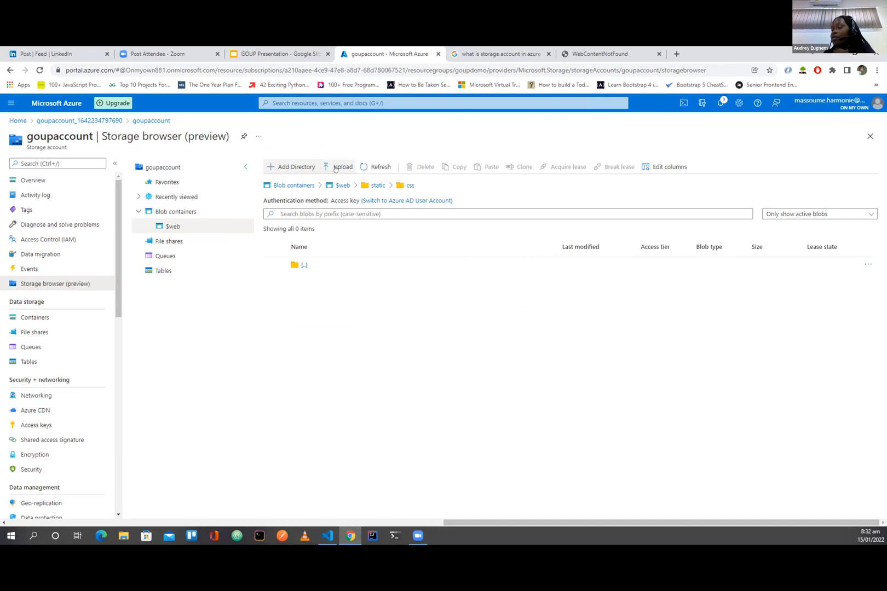
Step: Upload main.4f07cfbb.chunk.css and main.4f07cfbb.chunk.css.map from build/static/css into the css directory, and close the upload form
{"action": "left_click", "coordinate": [340, 167]}
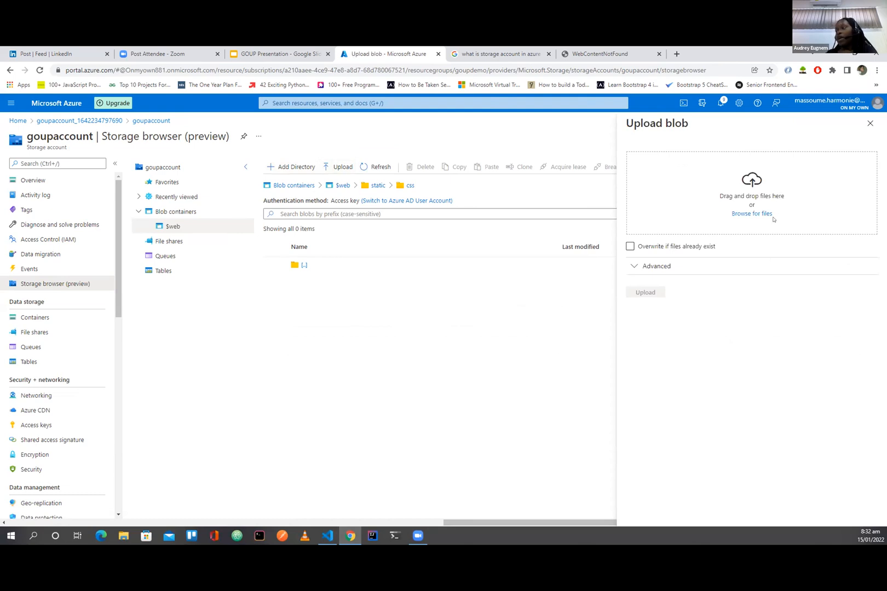
{"action": "left_click", "coordinate": [752, 214]}
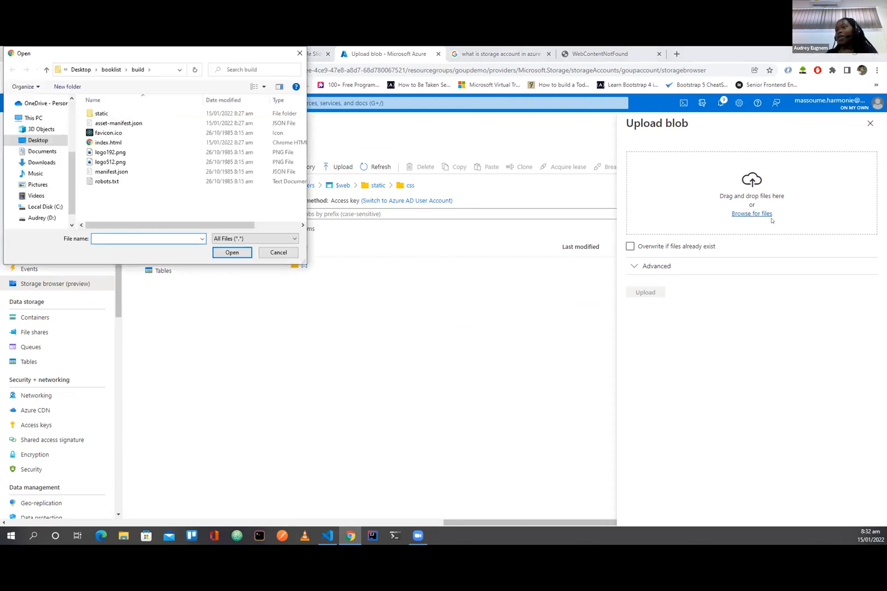
{"action": "left_click", "coordinate": [99, 114]}
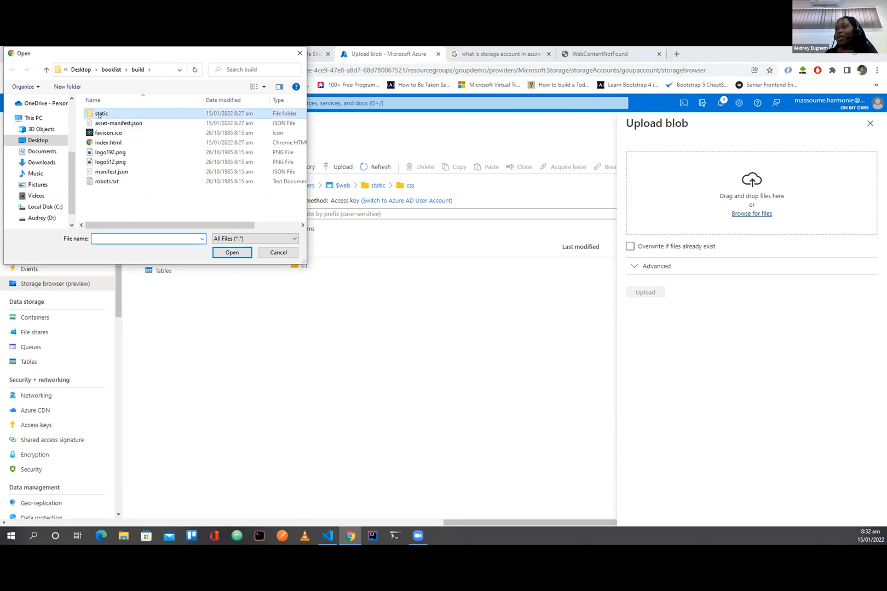
{"action": "double_click", "coordinate": [99, 115]}
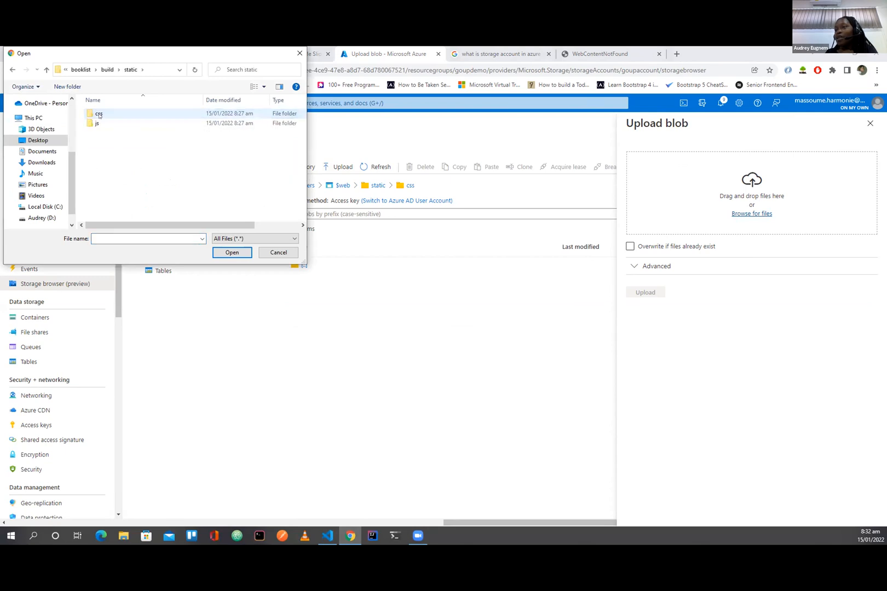
{"action": "double_click", "coordinate": [98, 114]}
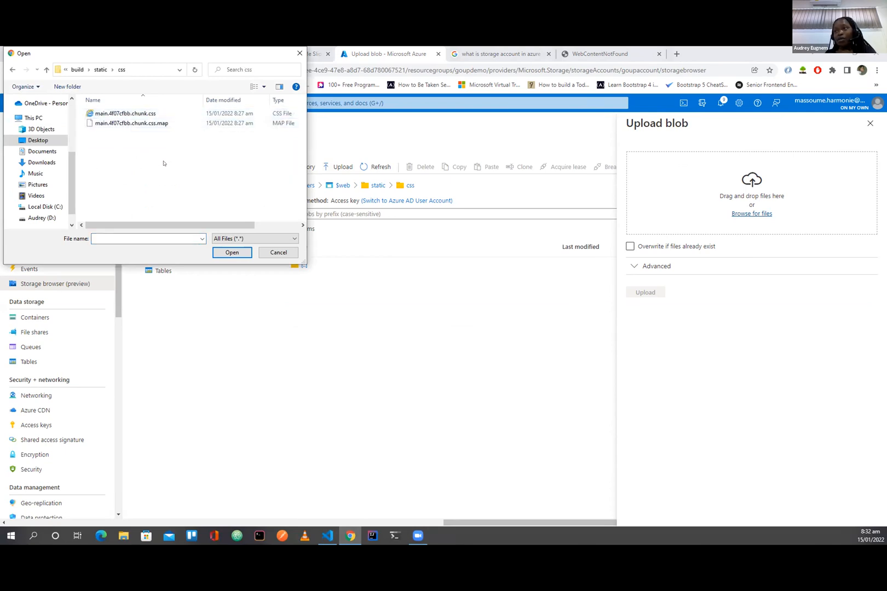
{"action": "left_click_drag", "start_coordinate": [165, 164], "coordinate": [77, 108]}
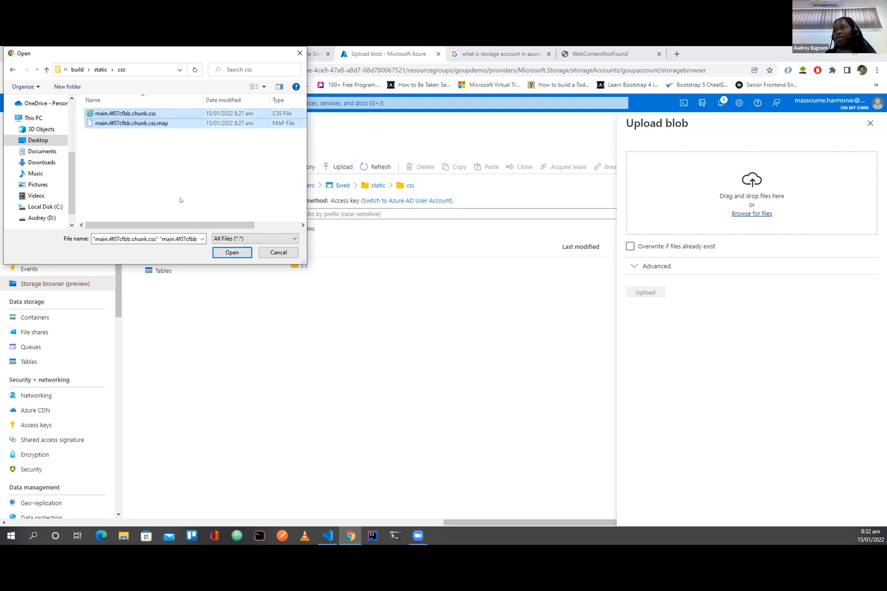
{"action": "left_click", "coordinate": [232, 253]}
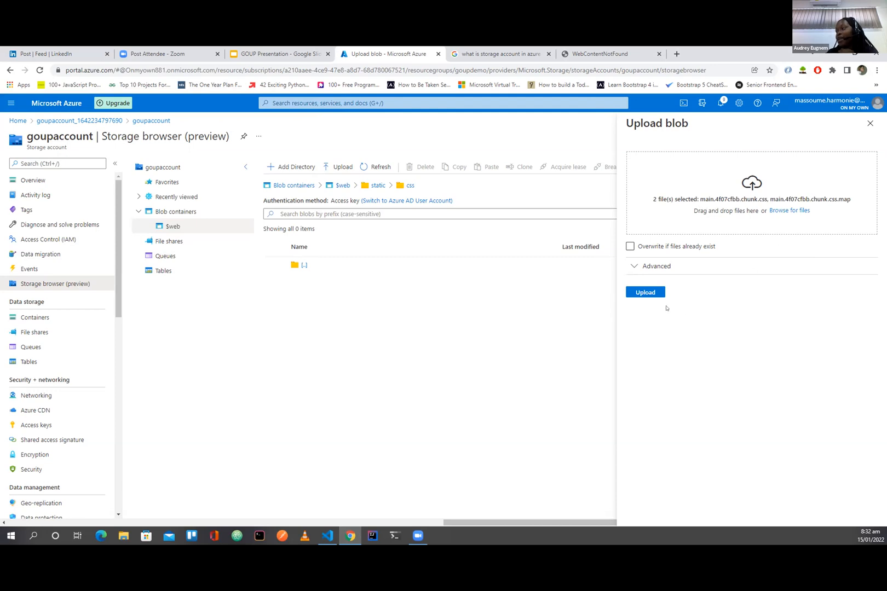
{"action": "left_click", "coordinate": [646, 293]}
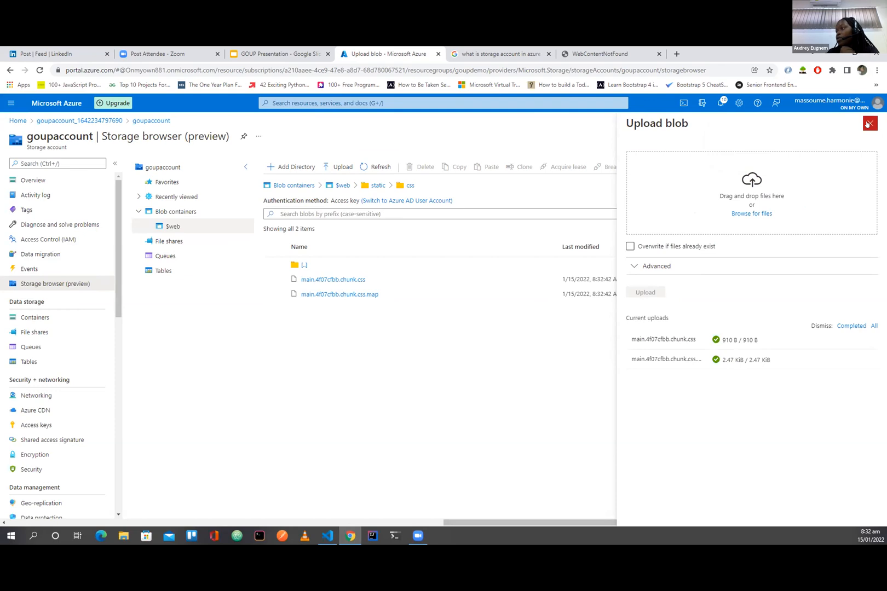
{"action": "left_click", "coordinate": [868, 123]}
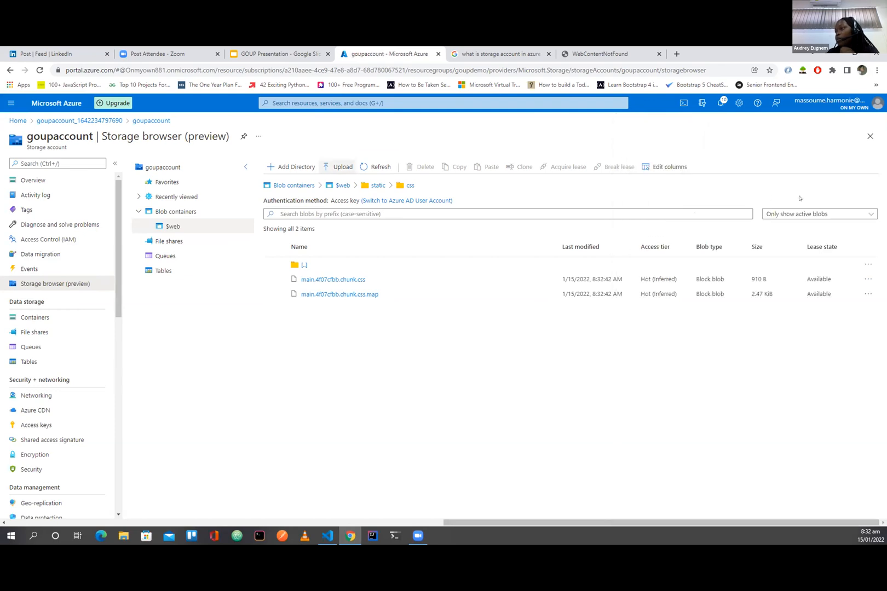
Step: Return to the static directory and add a virtual directory named js inside it
{"action": "left_click", "coordinate": [373, 186]}
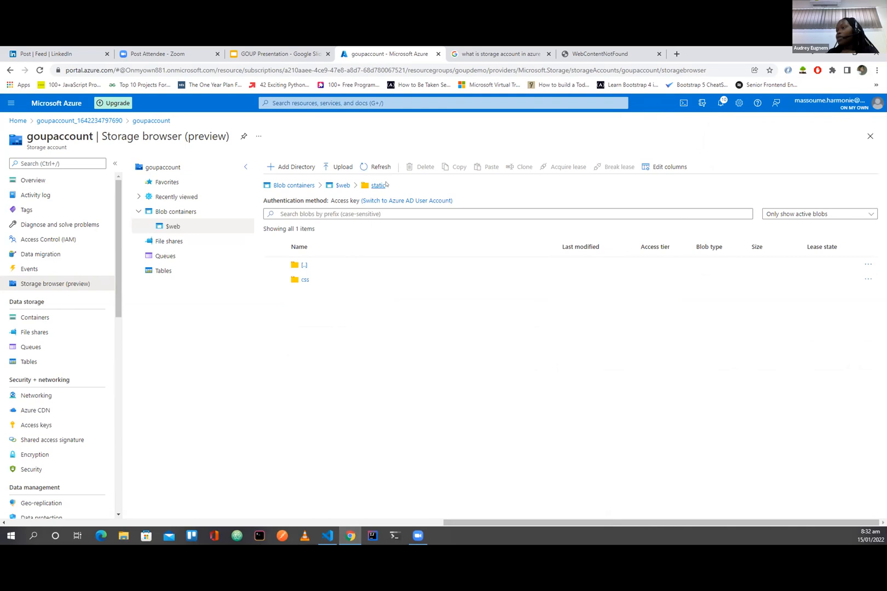
{"action": "left_click", "coordinate": [284, 167]}
{"action": "type", "text": "css"}
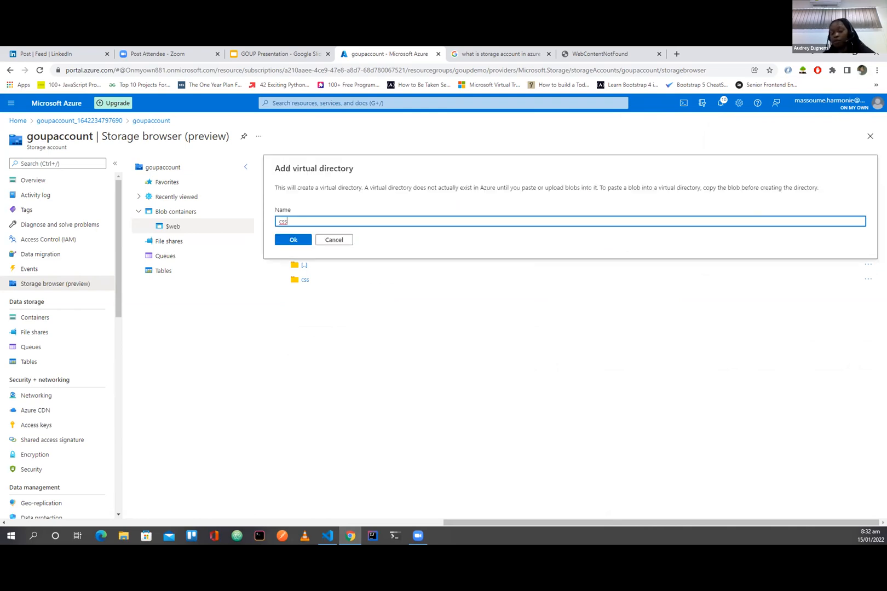
{"action": "key", "text": "BackSpace"}
{"action": "key", "text": "BackSpace"}
{"action": "key", "text": "BackSpace"}
{"action": "type", "text": "js"}
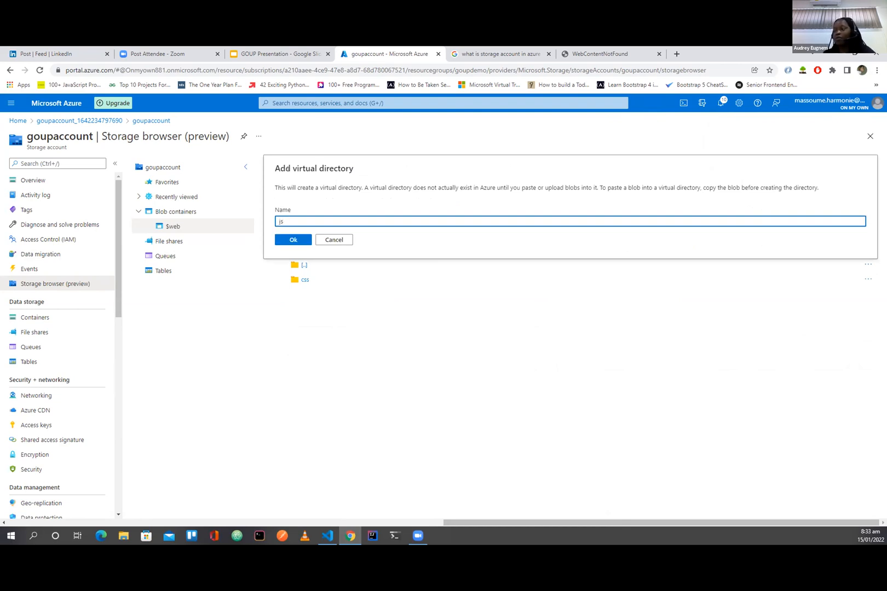
{"action": "left_click", "coordinate": [293, 241]}
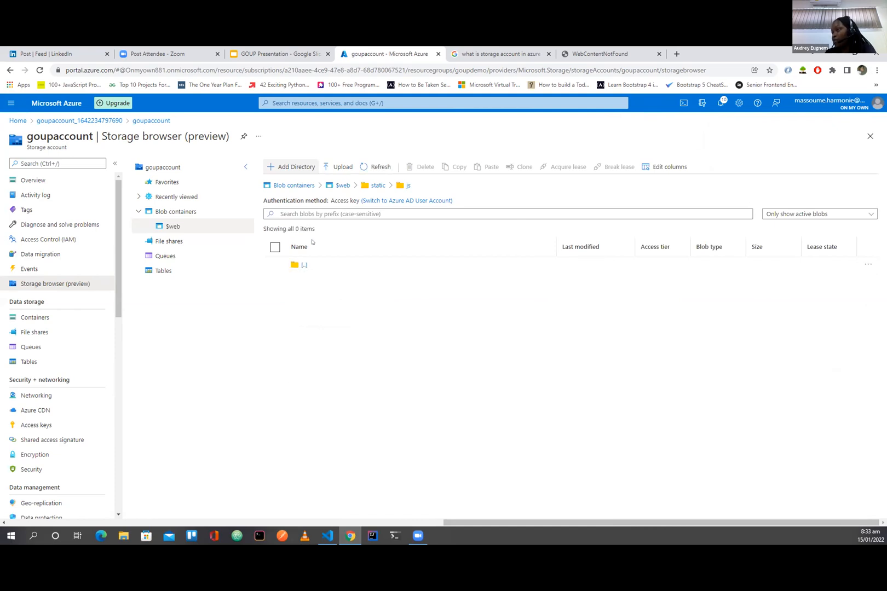
Step: Upload all files from build/static/js, from 2.de56f5ec.chunk.js to runtime-main.83ea60a2.js.map, into the js directory
{"action": "left_click", "coordinate": [336, 167]}
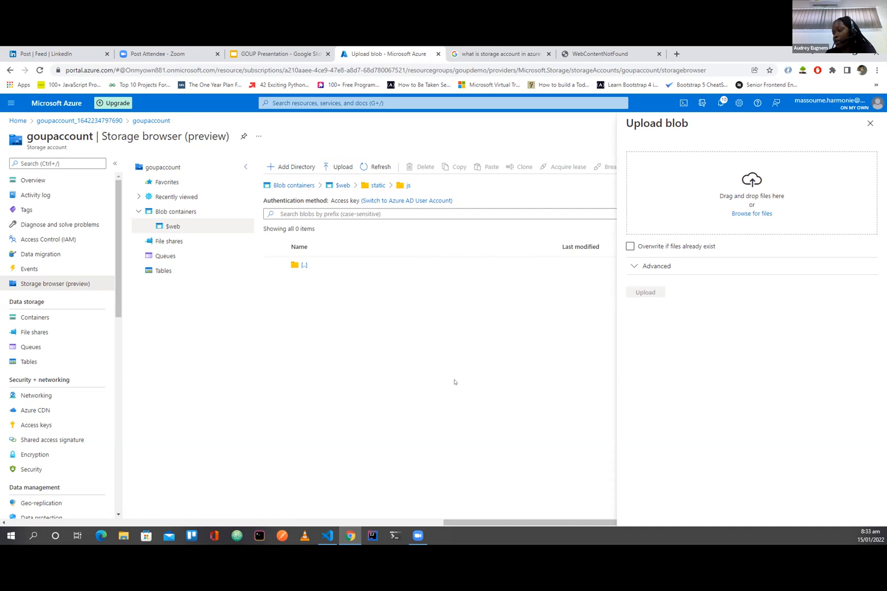
{"action": "left_click", "coordinate": [751, 213]}
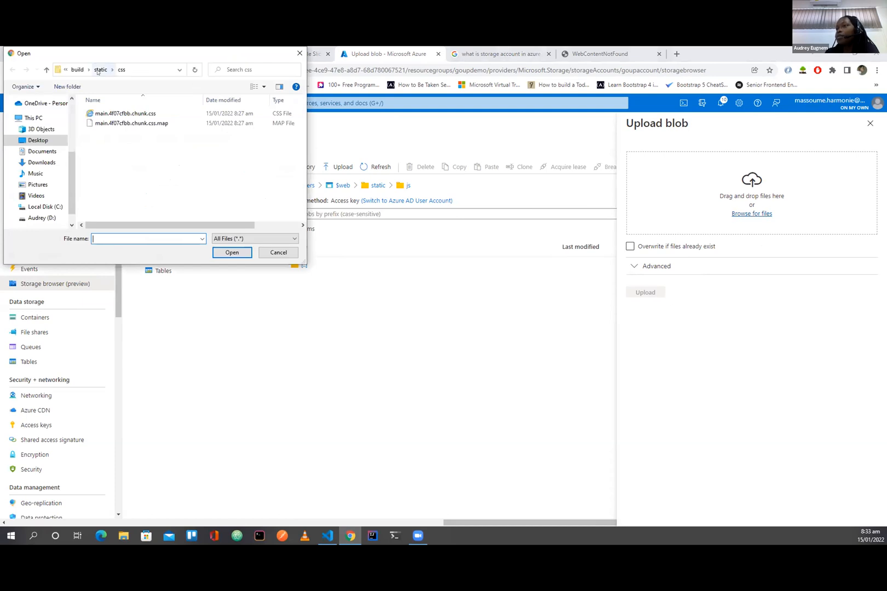
{"action": "left_click", "coordinate": [98, 70]}
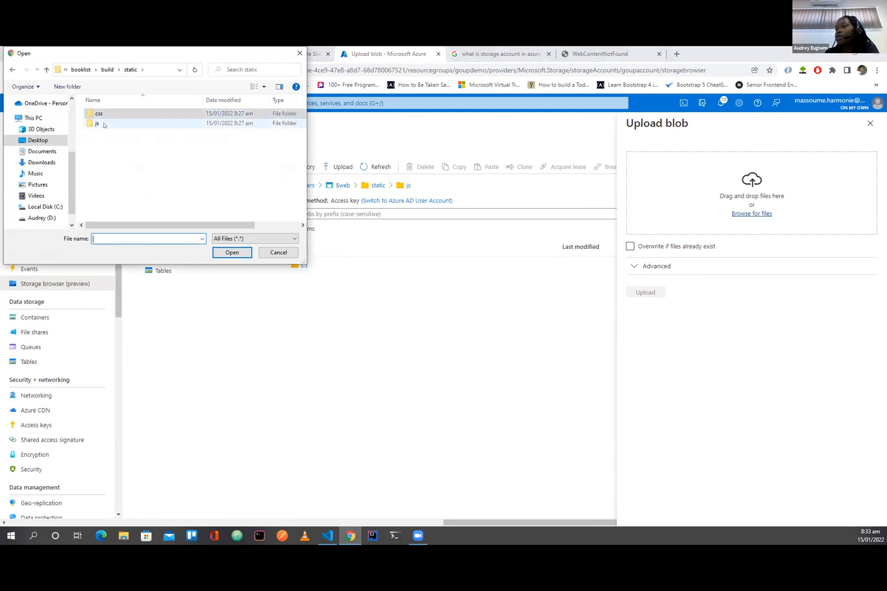
{"action": "double_click", "coordinate": [103, 125]}
{"action": "left_click_drag", "start_coordinate": [182, 195], "coordinate": [96, 109]}
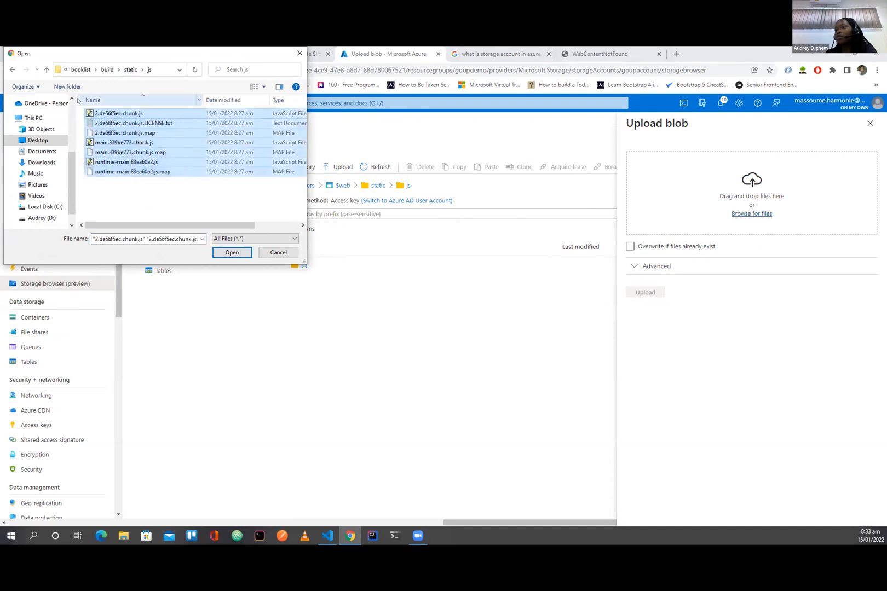
{"action": "left_click", "coordinate": [232, 252]}
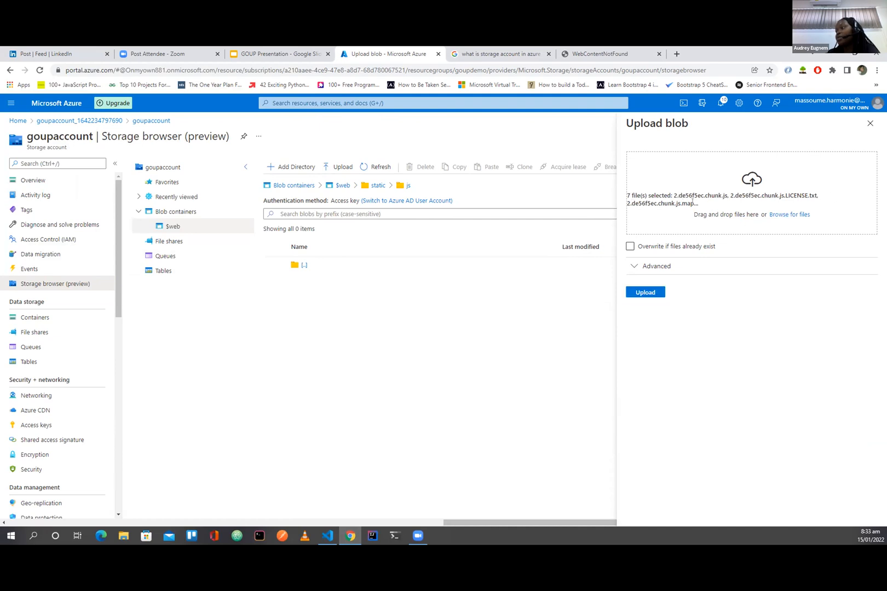
{"action": "left_click", "coordinate": [646, 293]}
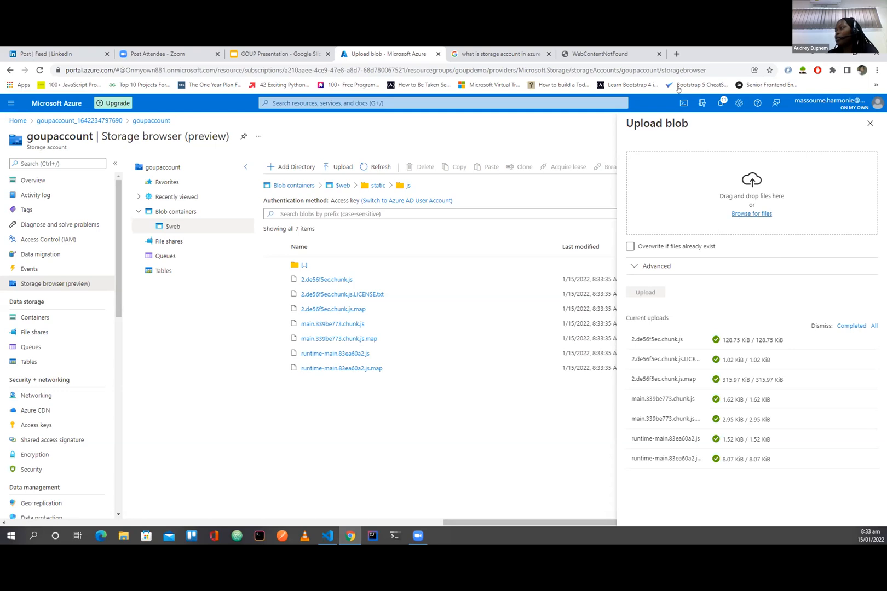
Step: Reload the static website goupaccount.z13.web.core.windows.net in its open browser tab and select its full URL
{"action": "left_click", "coordinate": [606, 51]}
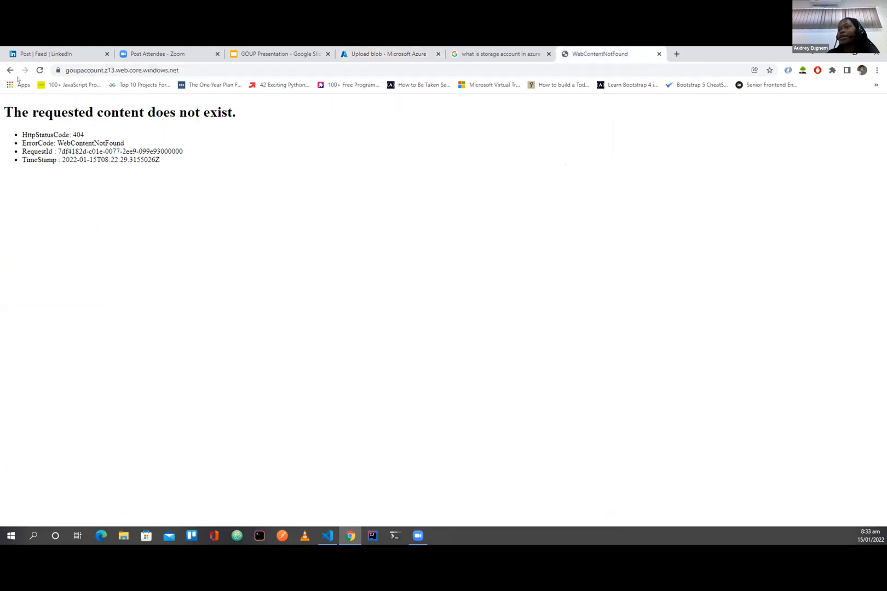
{"action": "left_click", "coordinate": [39, 70]}
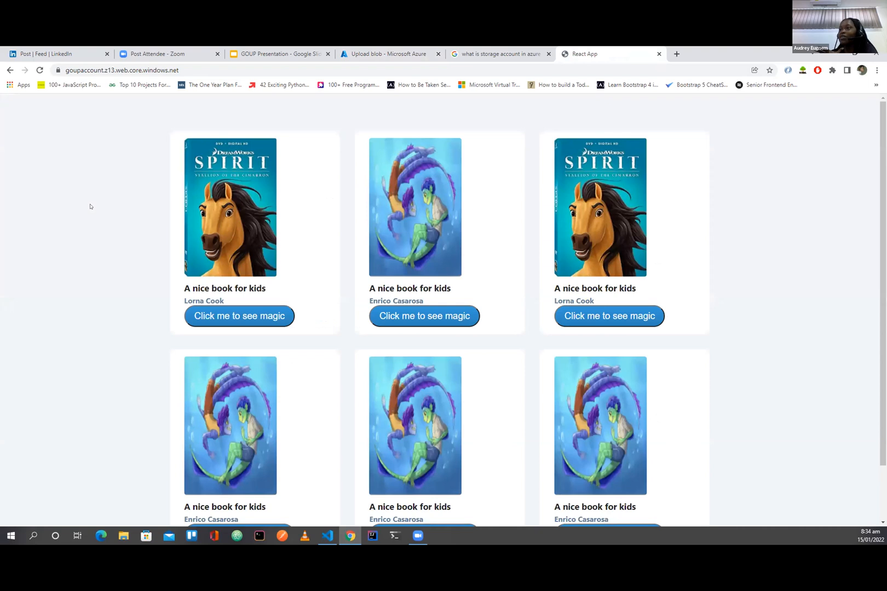
{"action": "double_click", "coordinate": [195, 71]}
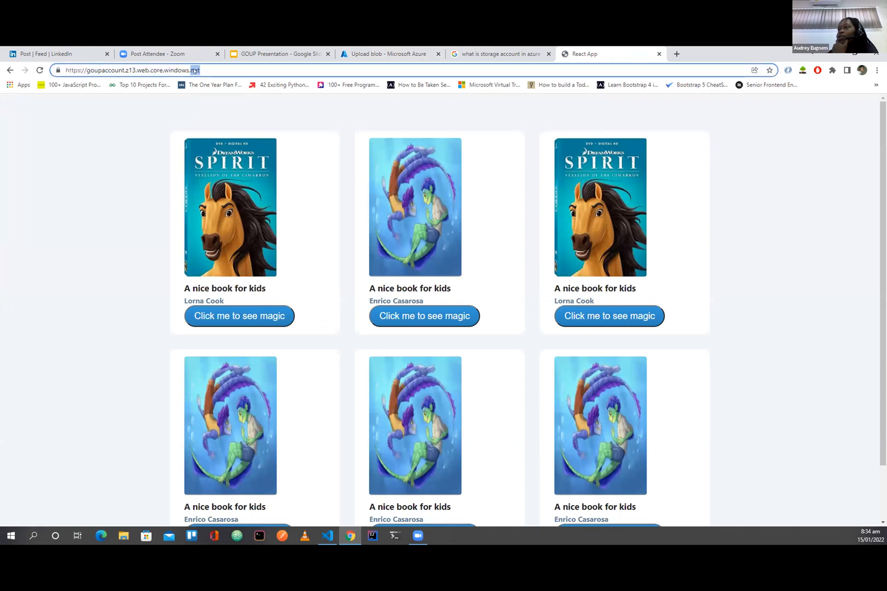
{"action": "left_click_drag", "start_coordinate": [207, 68], "coordinate": [54, 65]}
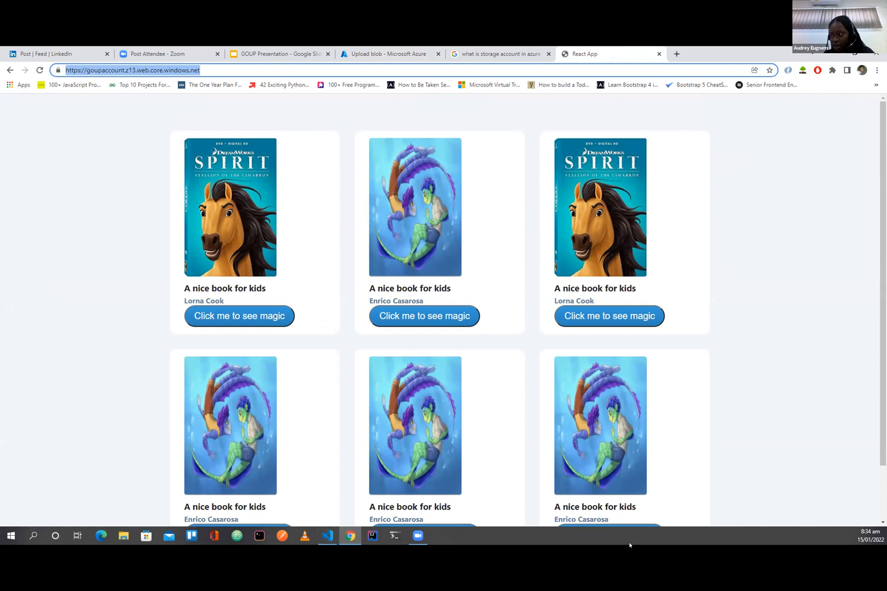
{"action": "mouse_move", "coordinate": [408, 523]}
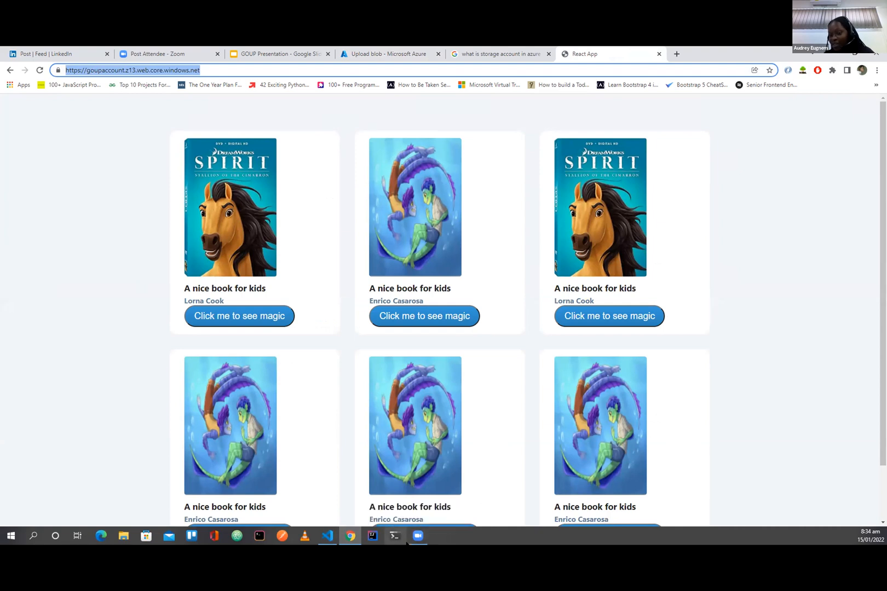
{"action": "mouse_move", "coordinate": [425, 539]}
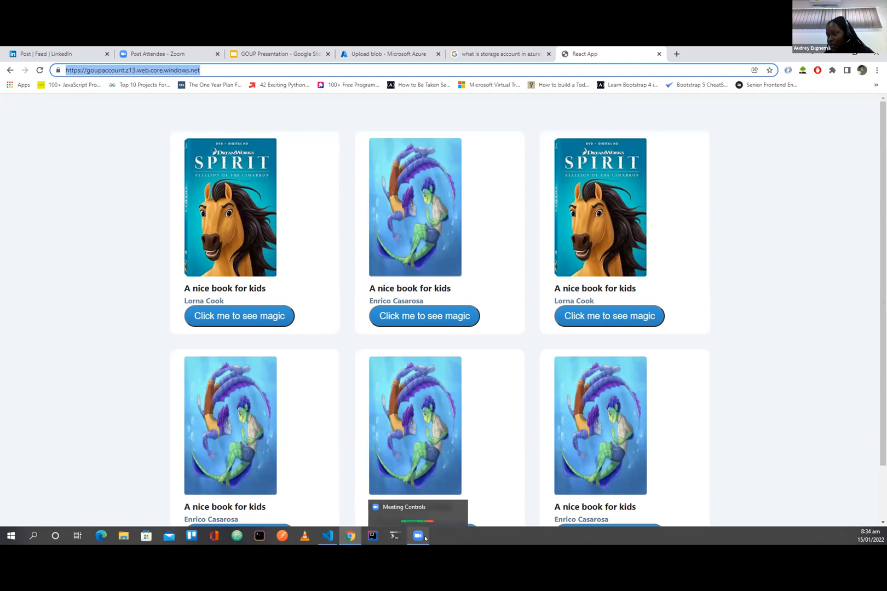
{"action": "left_click", "coordinate": [418, 537]}
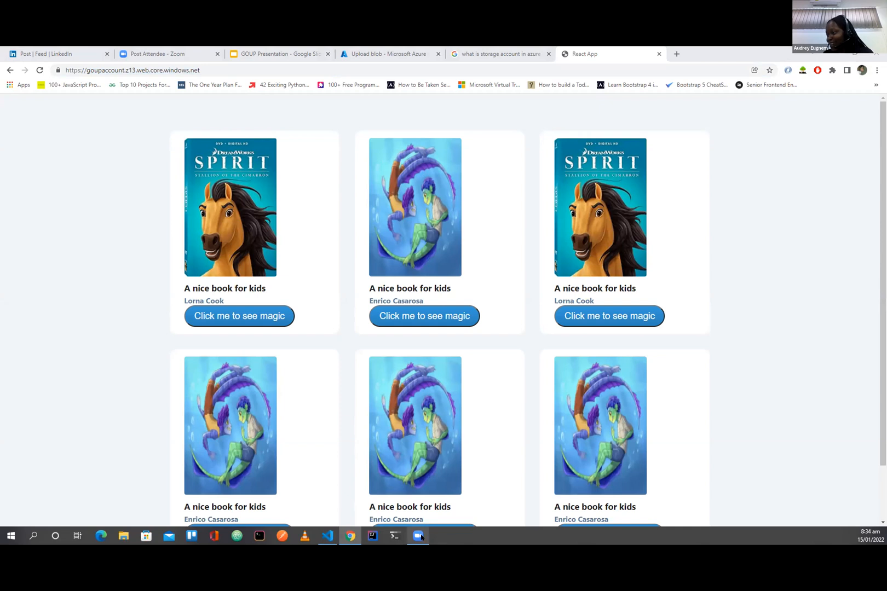
{"action": "mouse_move", "coordinate": [420, 536]}
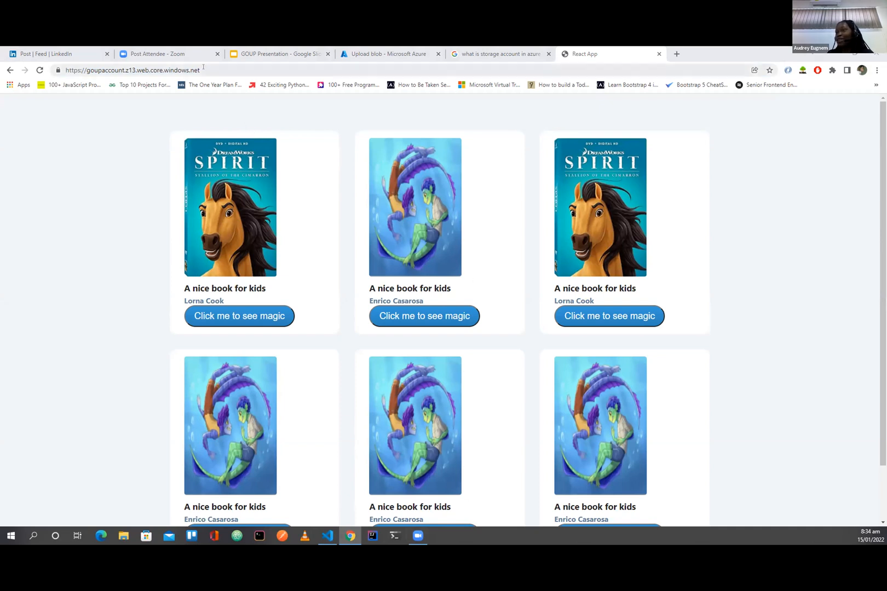
{"action": "left_click_drag", "start_coordinate": [213, 68], "coordinate": [57, 67]}
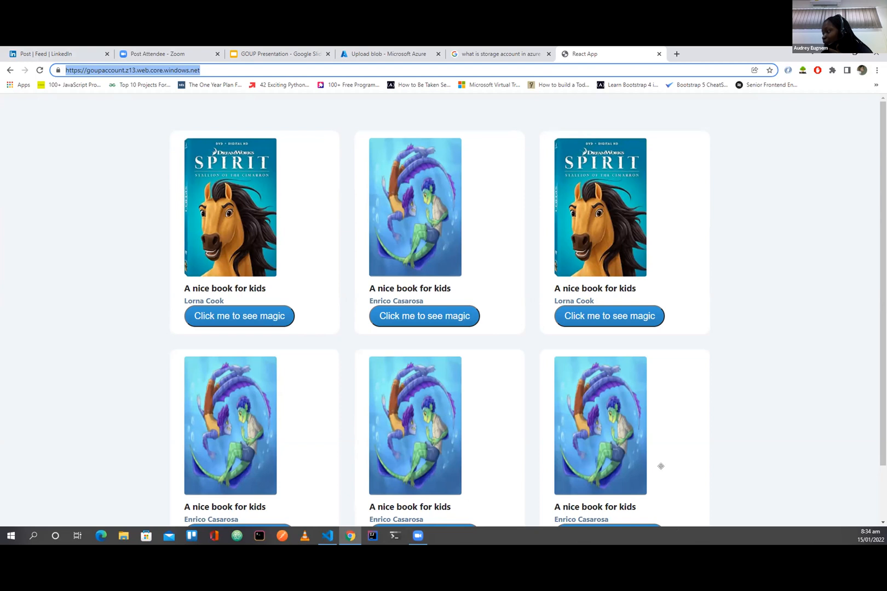
{"action": "left_click", "coordinate": [581, 450]}
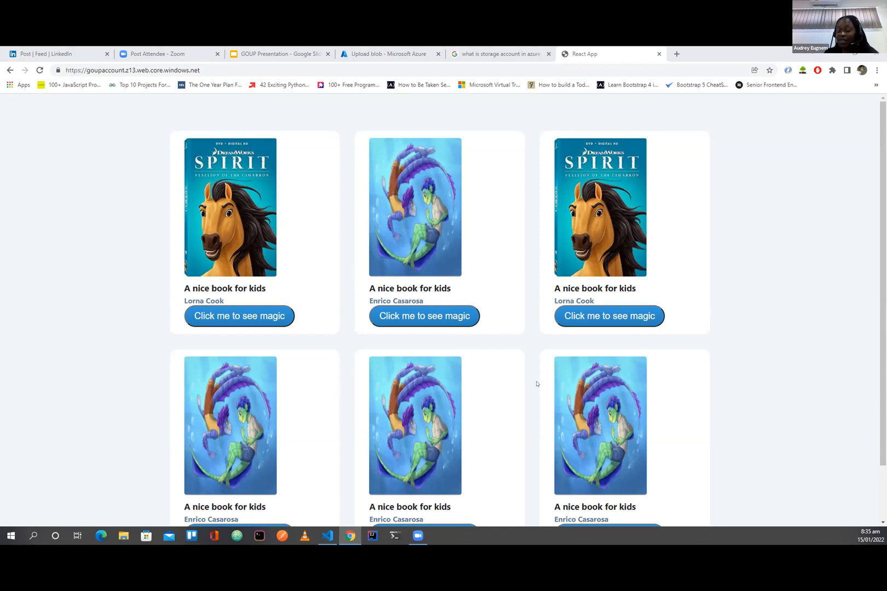
Step: Switch to Visual Studio Code to view the booklist project's build folder, and return to the deployed site in Chrome
{"action": "left_click", "coordinate": [328, 539]}
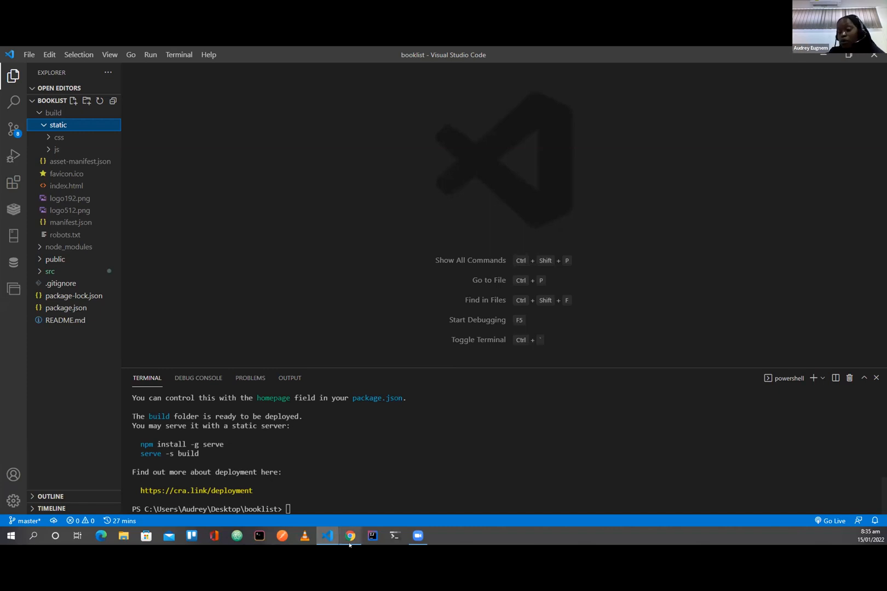
{"action": "mouse_move", "coordinate": [350, 542]}
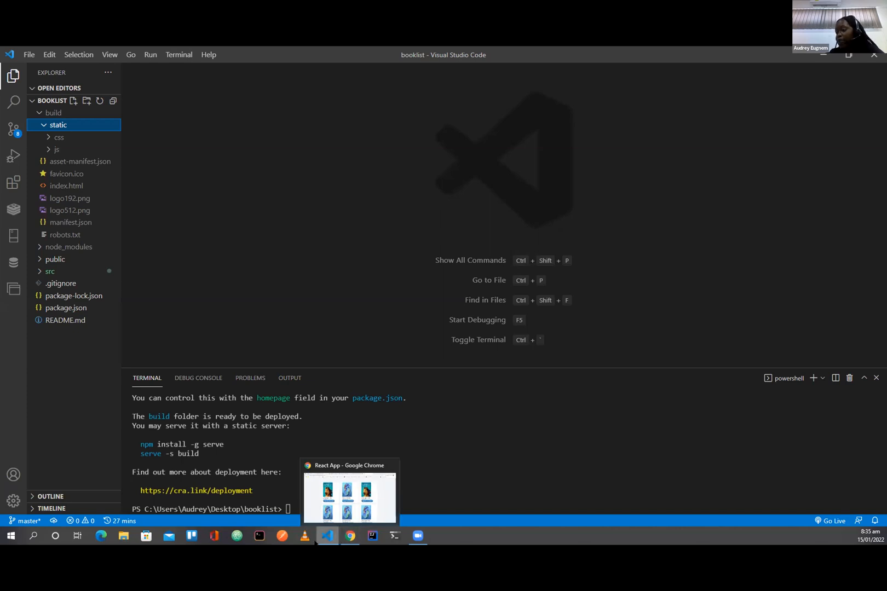
{"action": "left_click", "coordinate": [327, 543]}
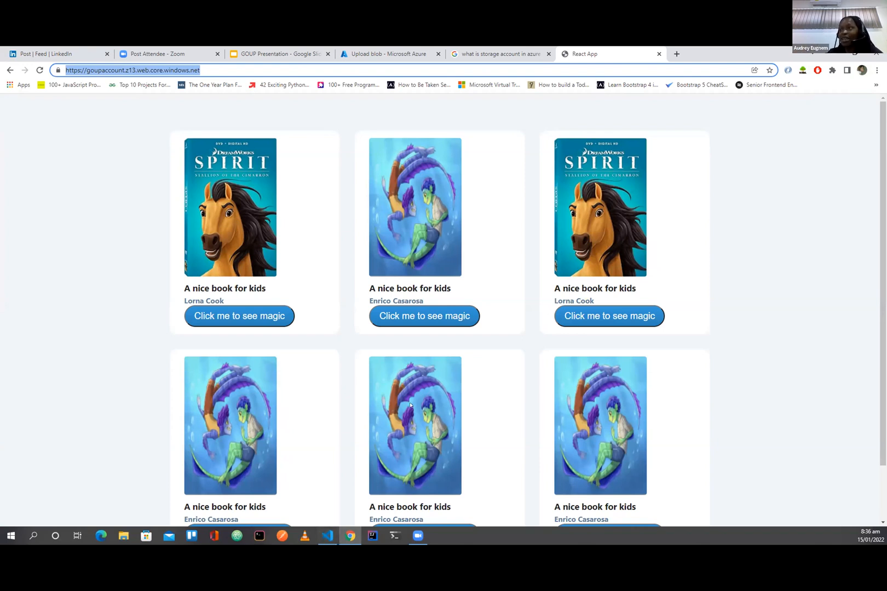
Step: Highlight the domain goupaccount.z13.web.core.windows.net within the deployed site's URL, and clear the selection
{"action": "left_click", "coordinate": [212, 64]}
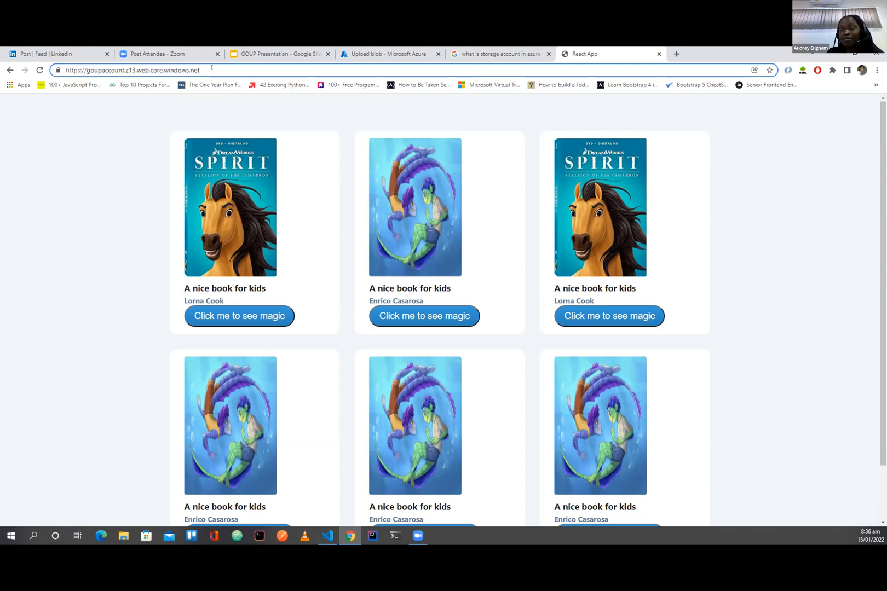
{"action": "left_click_drag", "start_coordinate": [201, 70], "coordinate": [85, 70]}
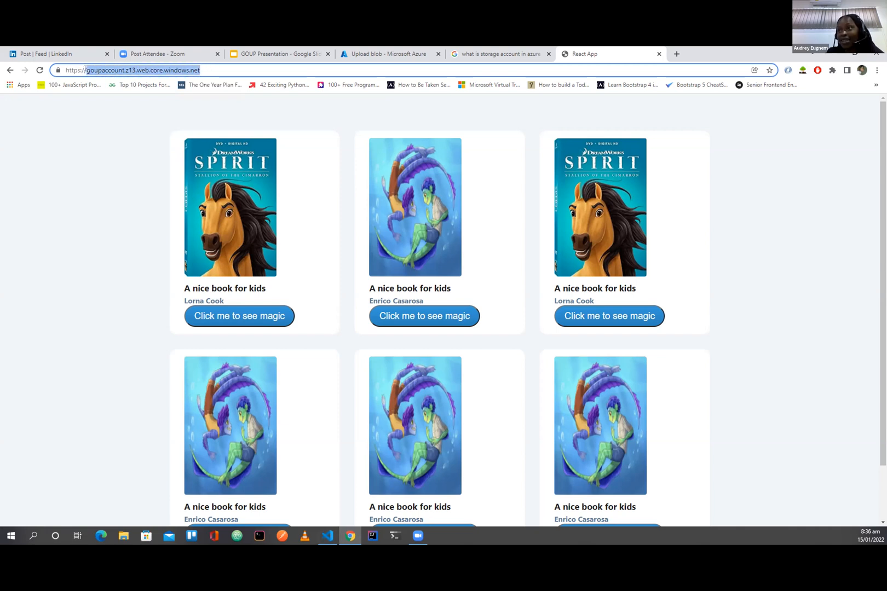
{"action": "left_click", "coordinate": [126, 70]}
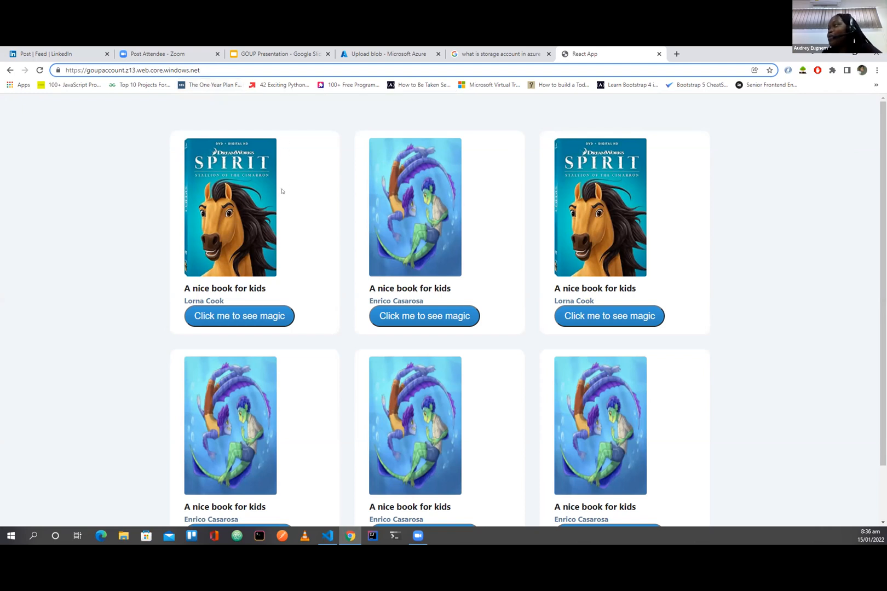
Step: Present the GOUP Presentation from its Follow me slide, revisit Deploying the React App, and advance to the Thank you slide
{"action": "left_click", "coordinate": [269, 54]}
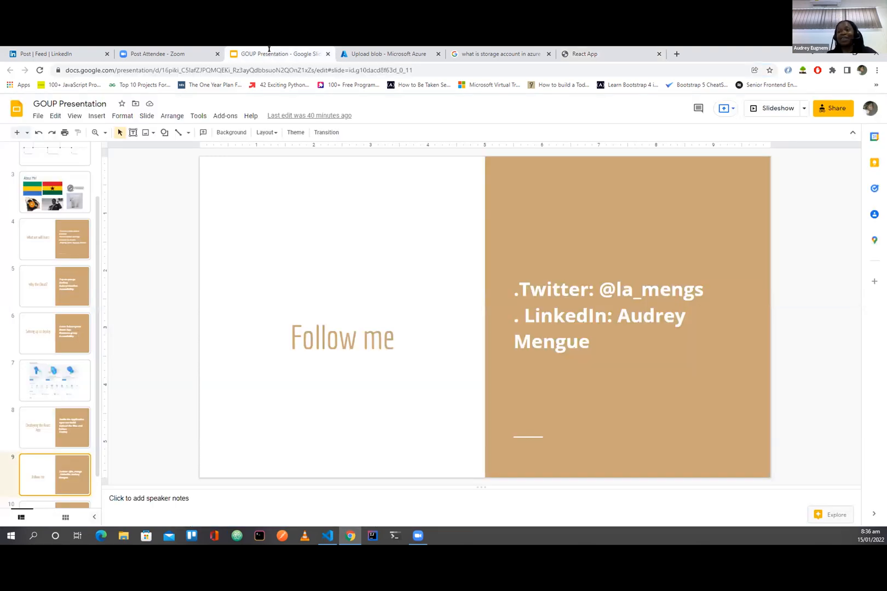
{"action": "left_click", "coordinate": [772, 114]}
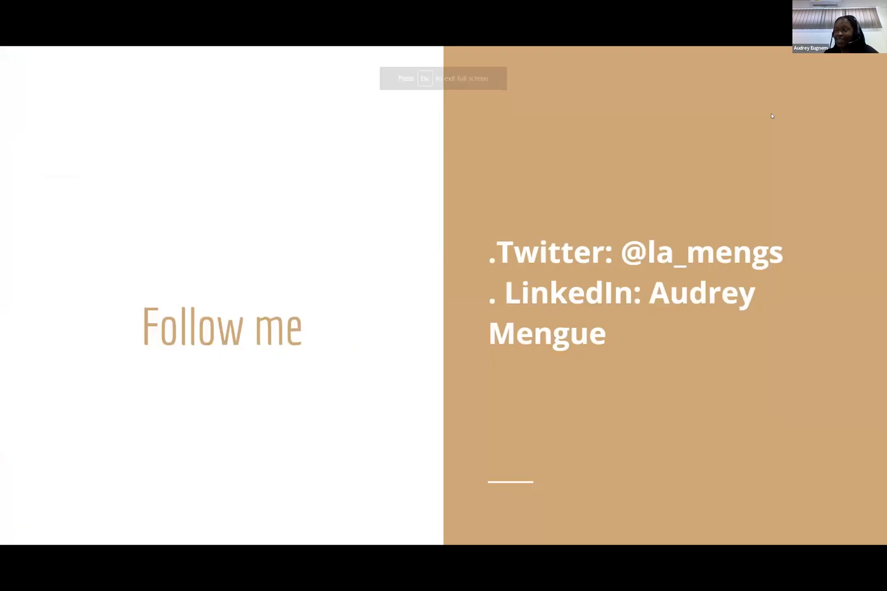
{"action": "key", "text": "Left"}
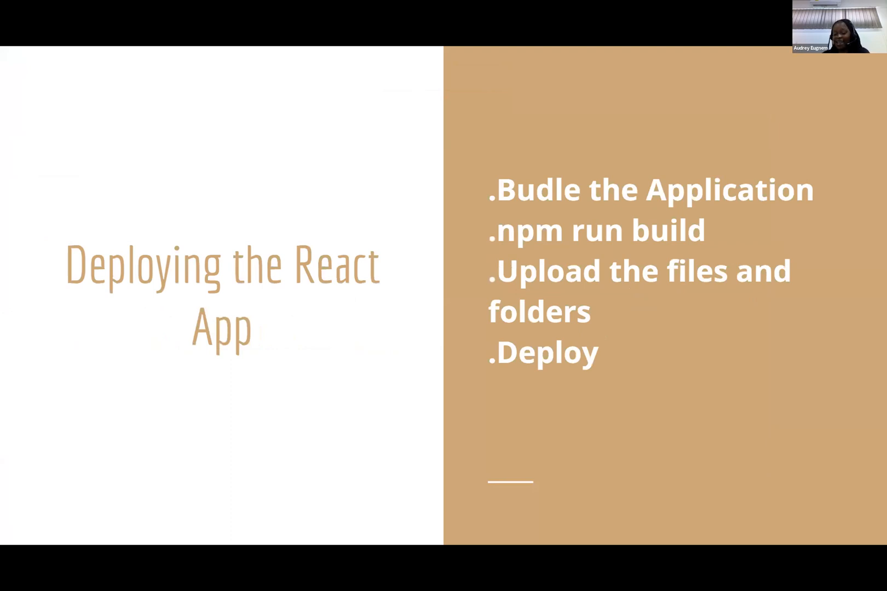
{"action": "key", "text": "Right"}
{"action": "key", "text": "Right"}
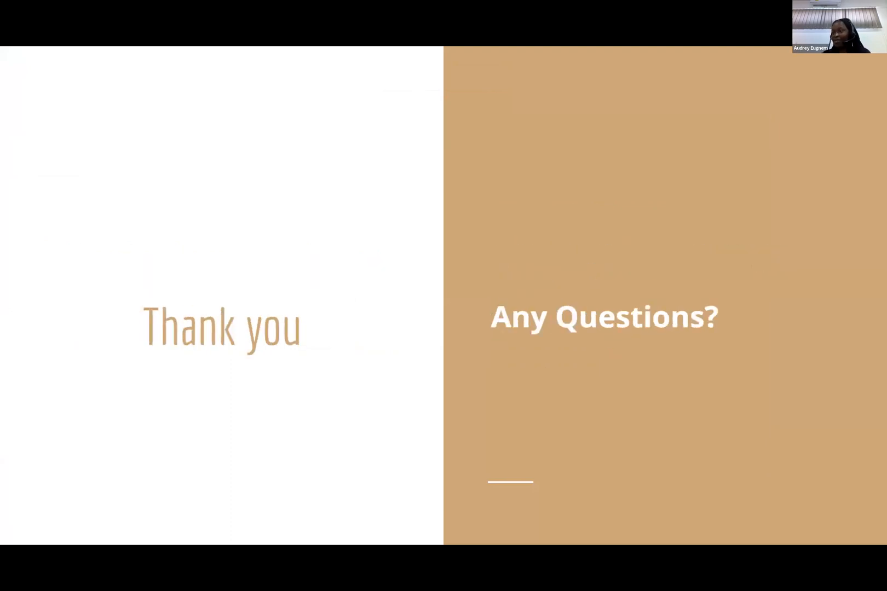
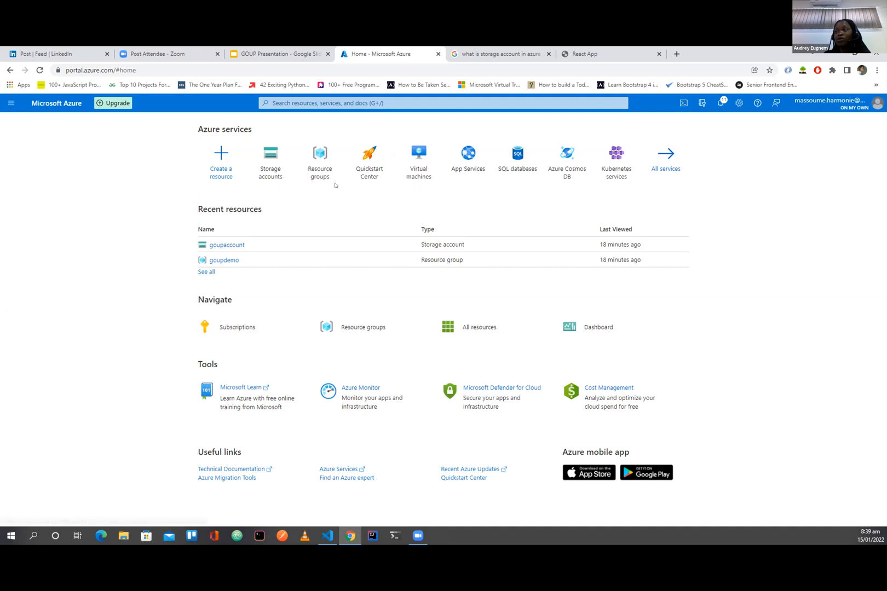
Step: View the full list of recent Azure resources, and close it to return to the portal home page
{"action": "mouse_move", "coordinate": [330, 177]}
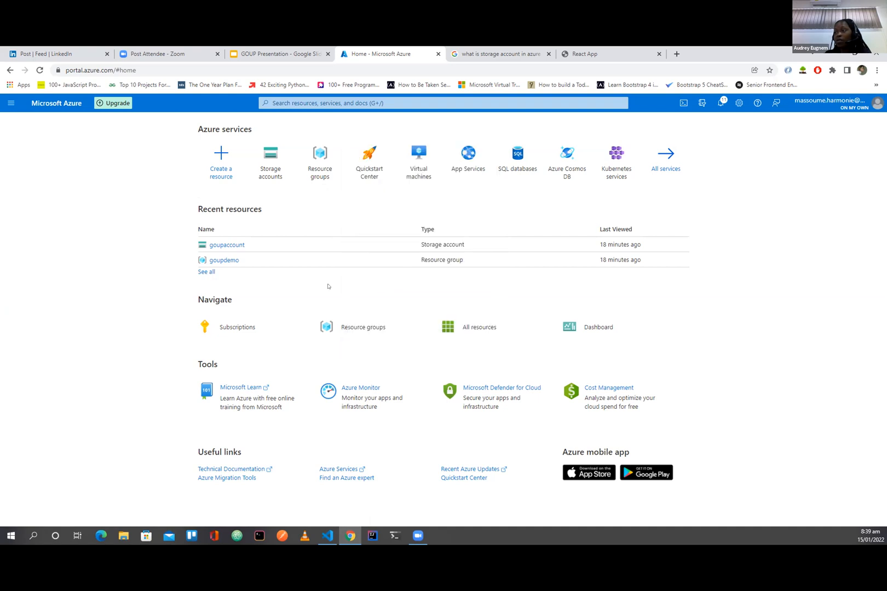
{"action": "left_click", "coordinate": [205, 272]}
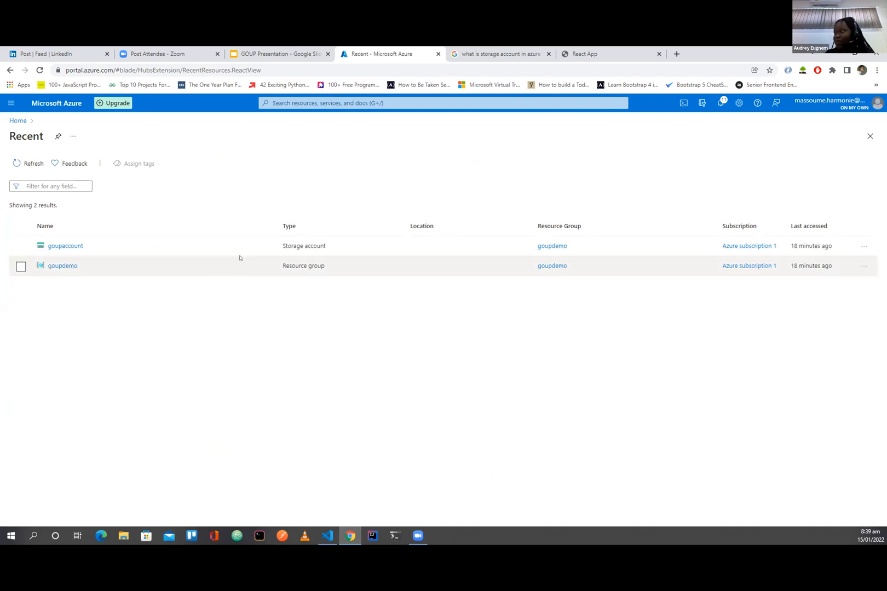
{"action": "left_click", "coordinate": [870, 136]}
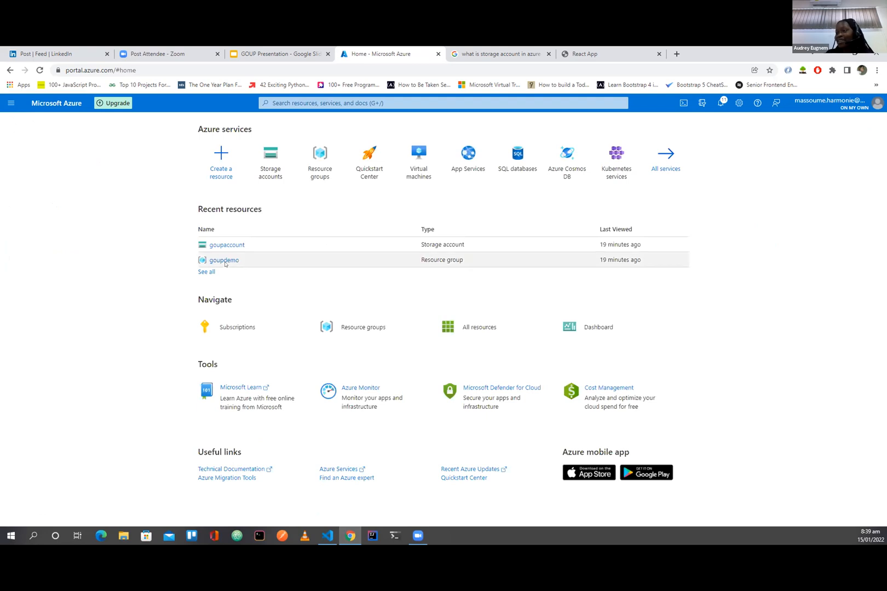
Step: Delete the goupaccount storage account from the recent resources, confirming with yes, and reload the portal home page
{"action": "mouse_move", "coordinate": [225, 260]}
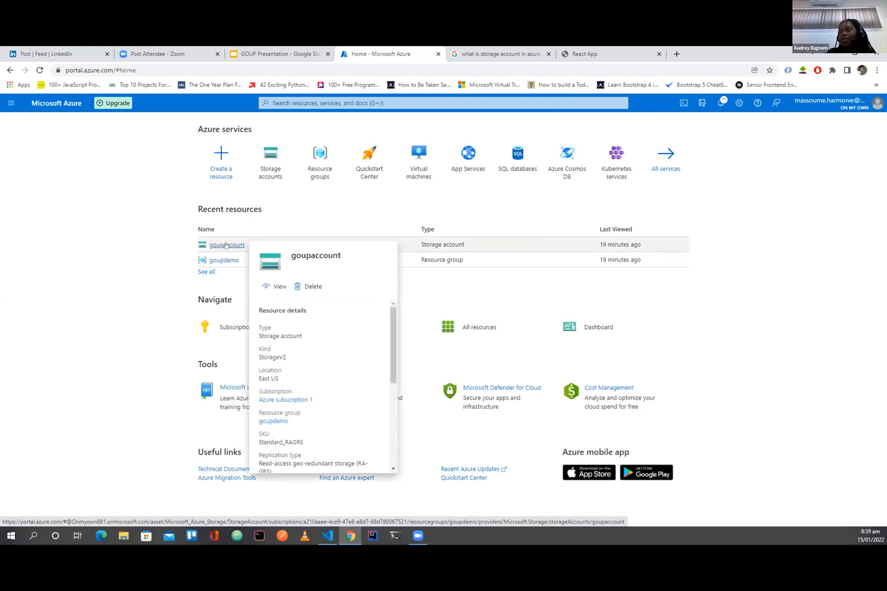
{"action": "left_click", "coordinate": [310, 287]}
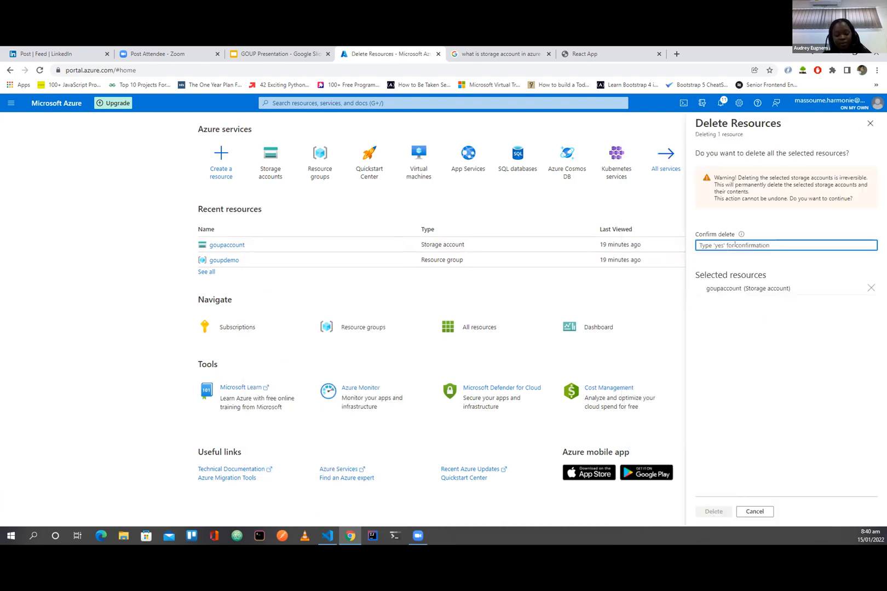
{"action": "type", "text": "yes"}
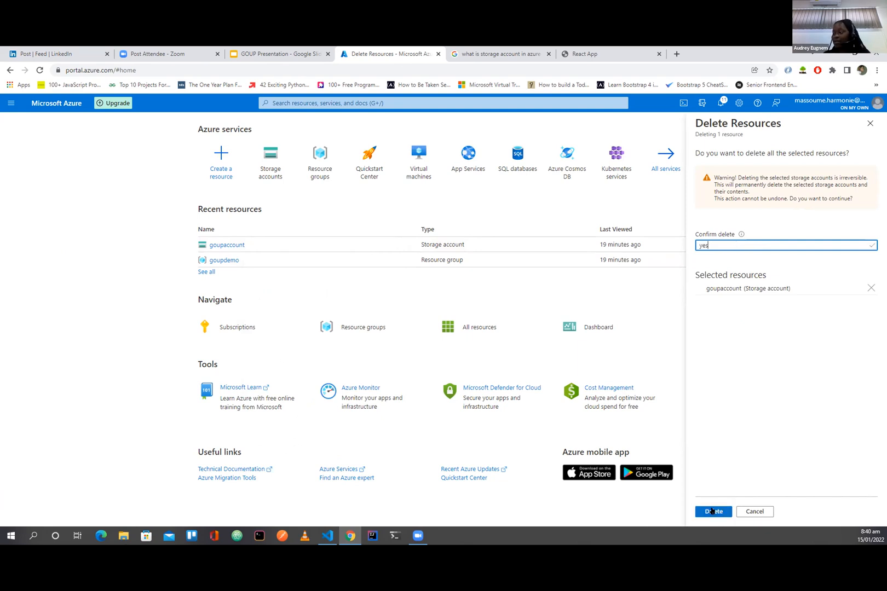
{"action": "left_click", "coordinate": [713, 511]}
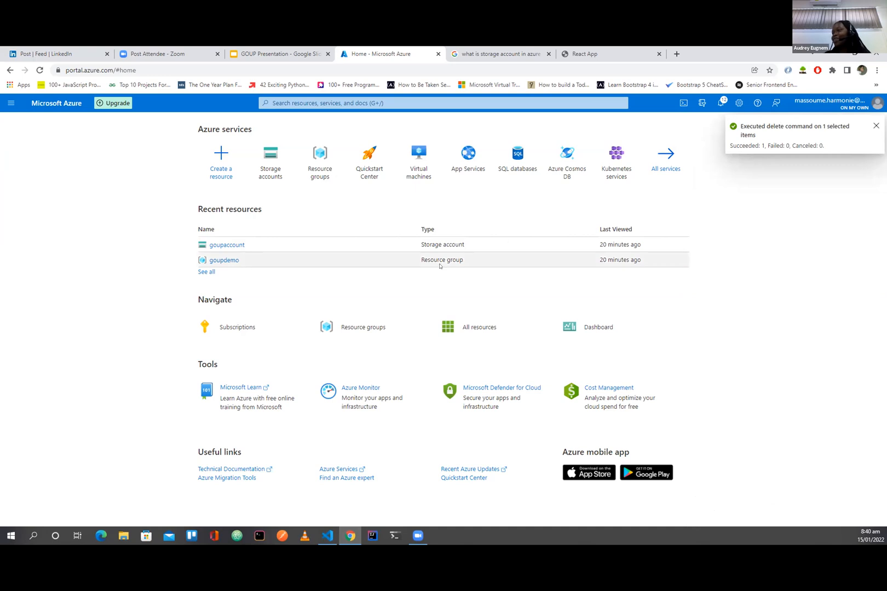
{"action": "left_click", "coordinate": [40, 70]}
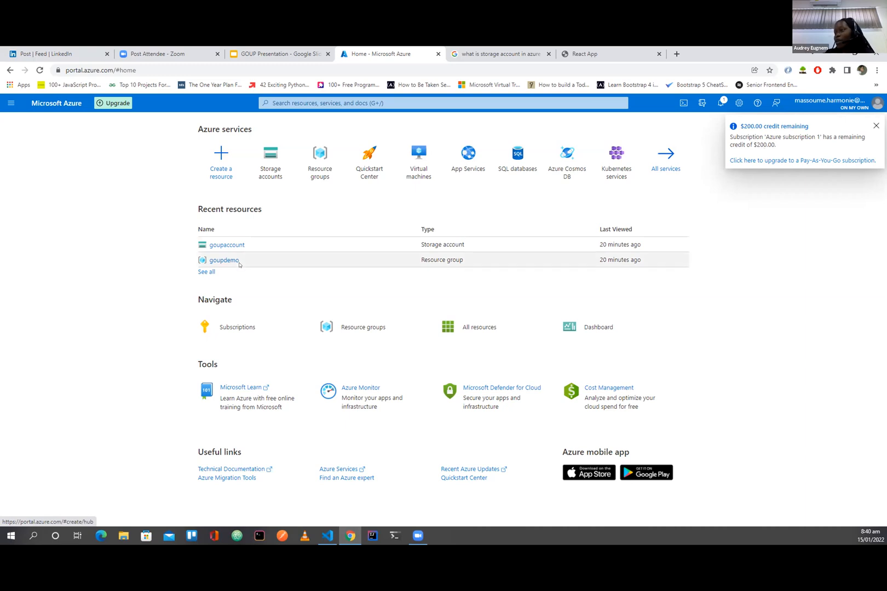
Step: Delete the goupdemo resource group, entering its name goupdemo as confirmation
{"action": "left_click", "coordinate": [222, 260]}
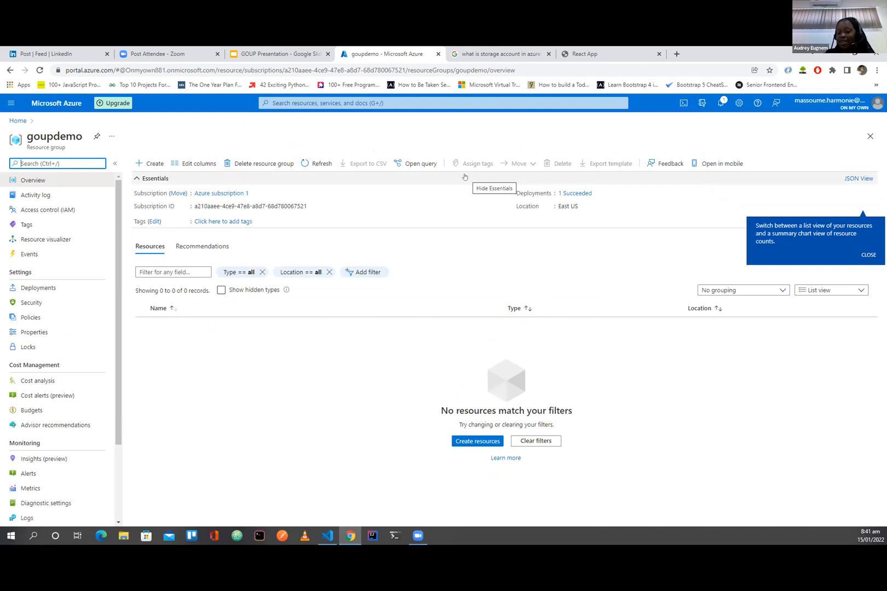
{"action": "left_click", "coordinate": [255, 168]}
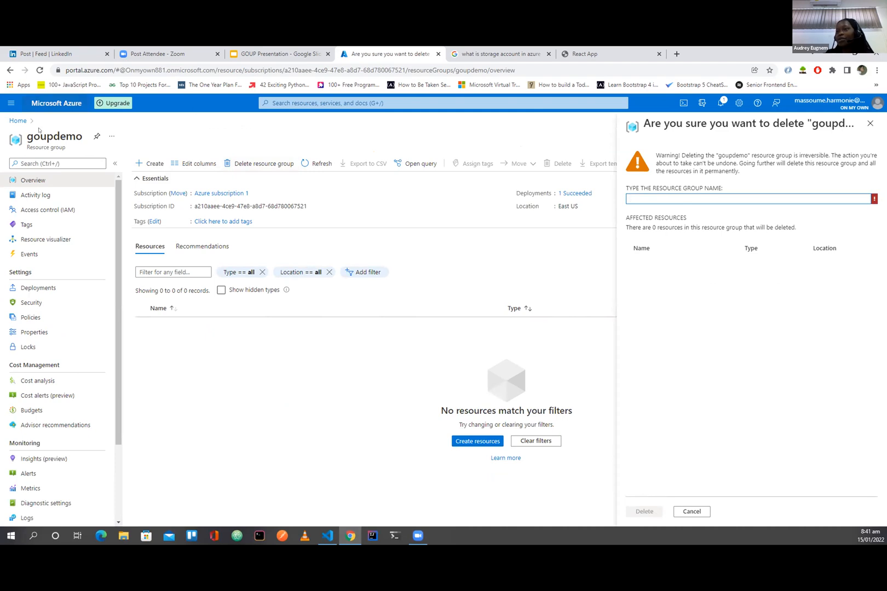
{"action": "left_click_drag", "start_coordinate": [26, 134], "coordinate": [85, 140]}
{"action": "key", "text": "ctrl+c"}
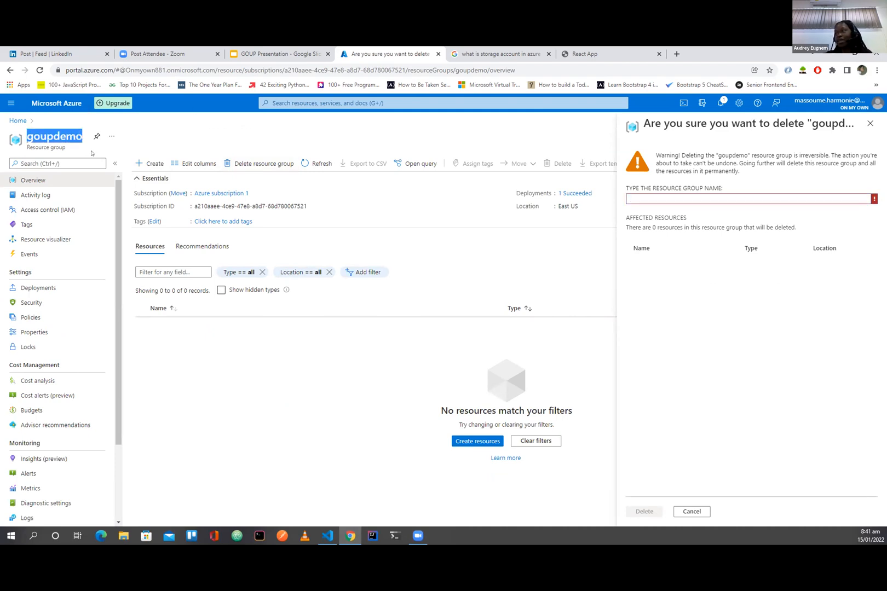
{"action": "left_click", "coordinate": [662, 197]}
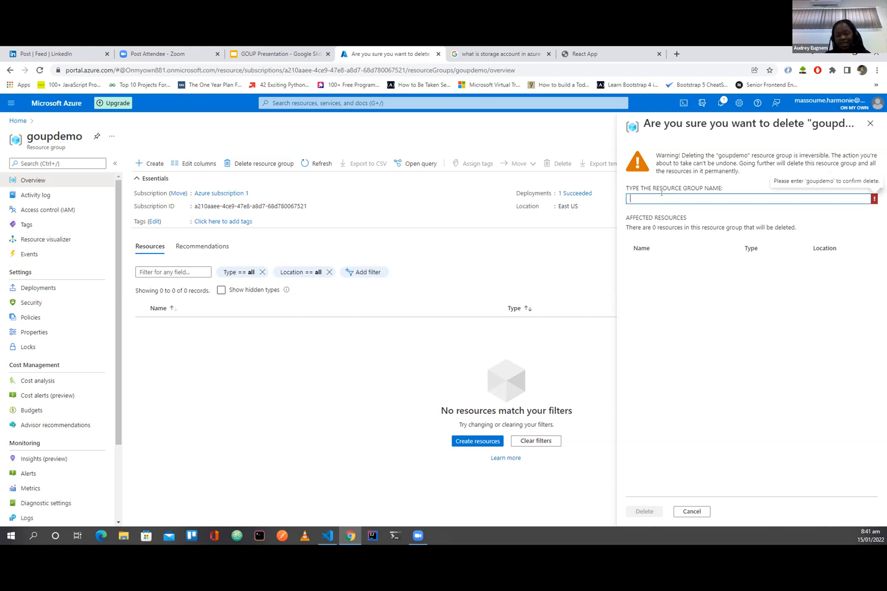
{"action": "key", "text": "ctrl+v"}
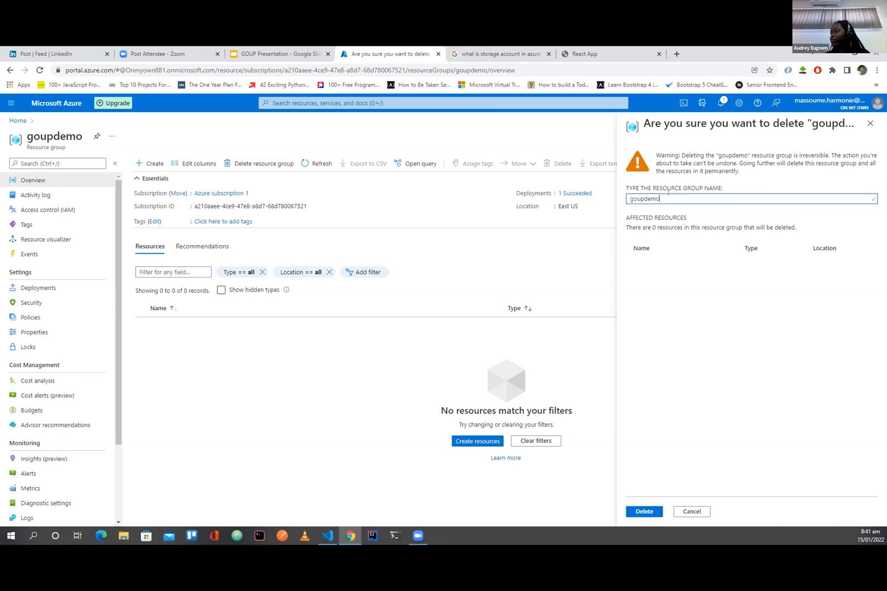
{"action": "left_click", "coordinate": [644, 511]}
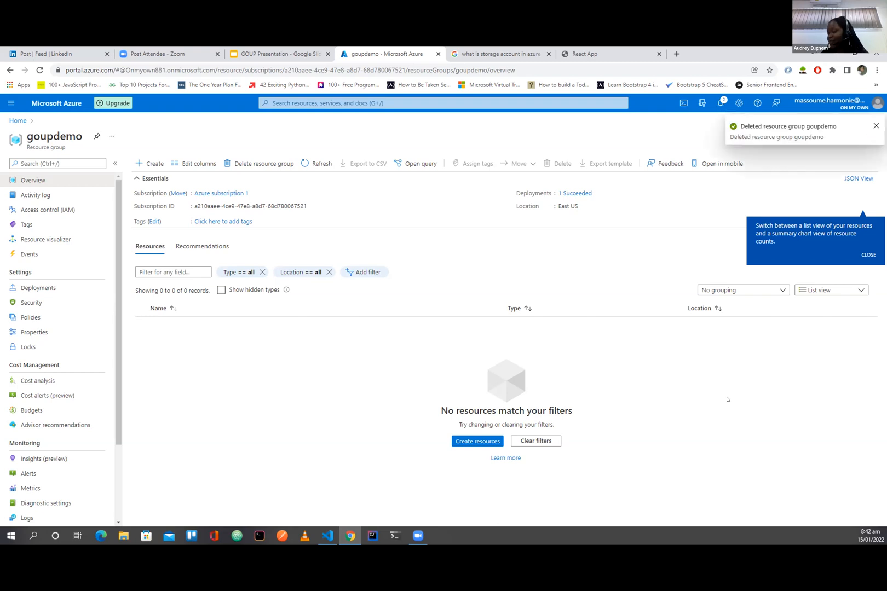
Step: Return to the portal home page, reload its recent resources, and sign out of the Azure account
{"action": "left_click", "coordinate": [18, 120]}
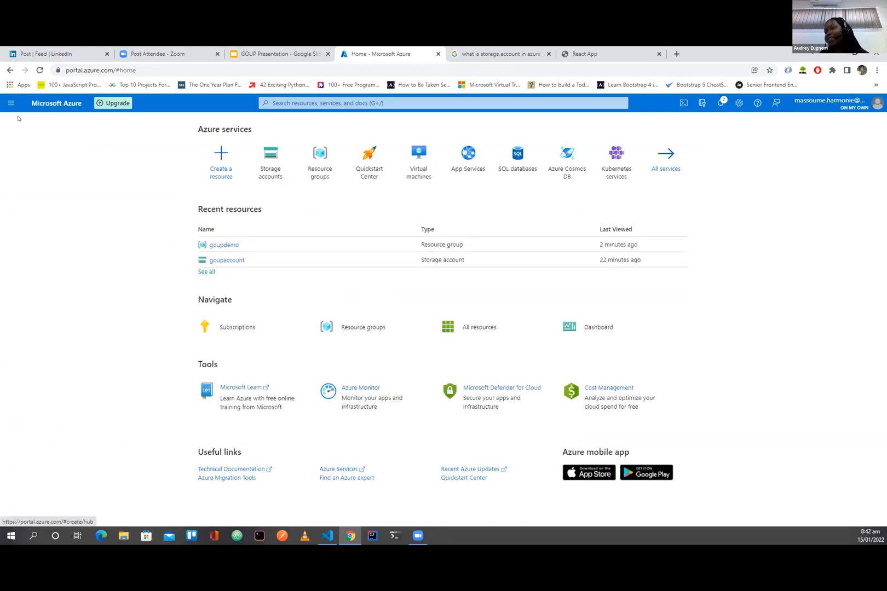
{"action": "left_click", "coordinate": [40, 70]}
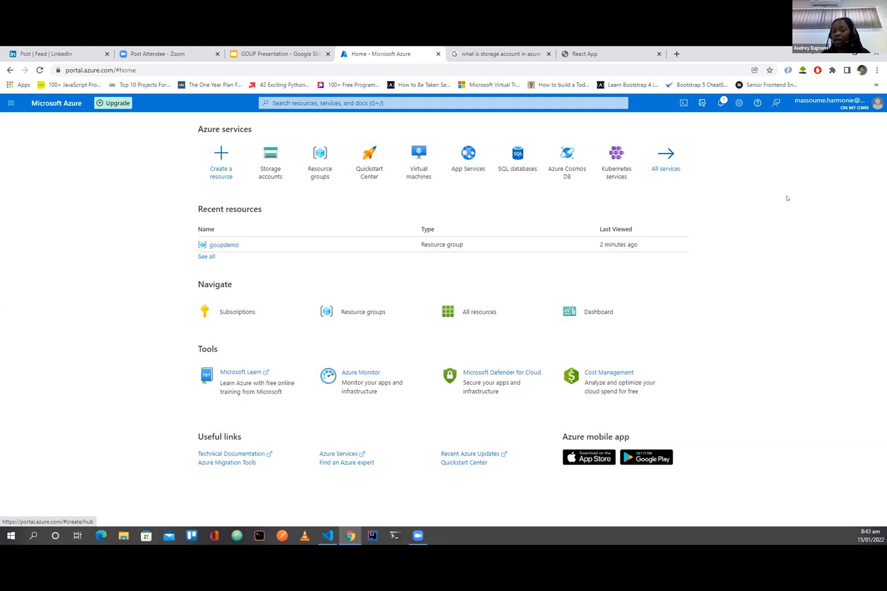
{"action": "left_click", "coordinate": [855, 104]}
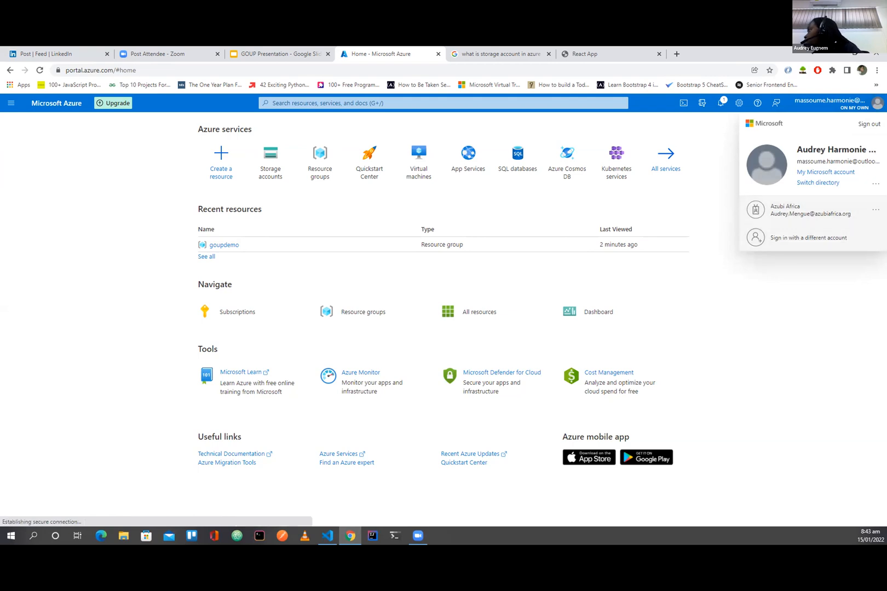
{"action": "left_click", "coordinate": [868, 125]}
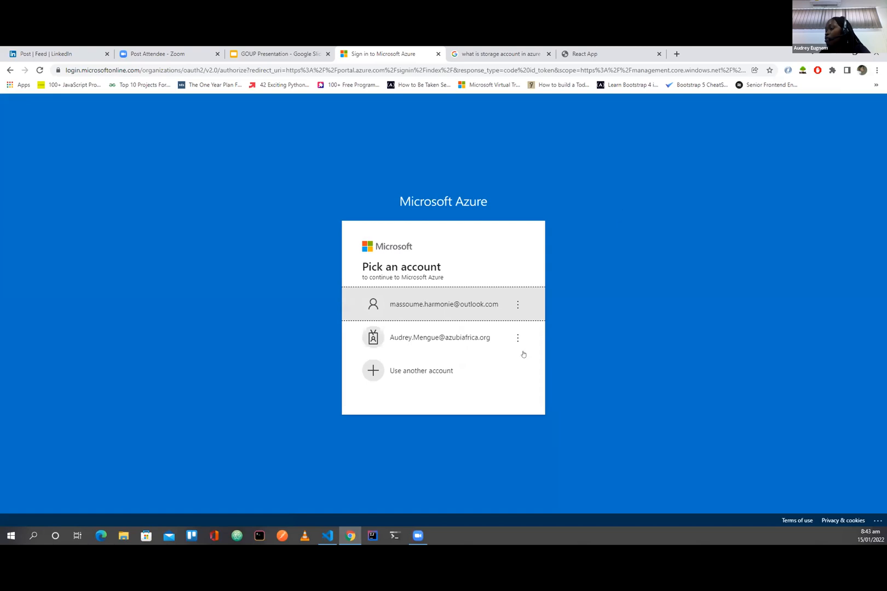
Step: Open portal.azure.com in a new browser tab and choose to sign in with another account
{"action": "left_click", "coordinate": [676, 54]}
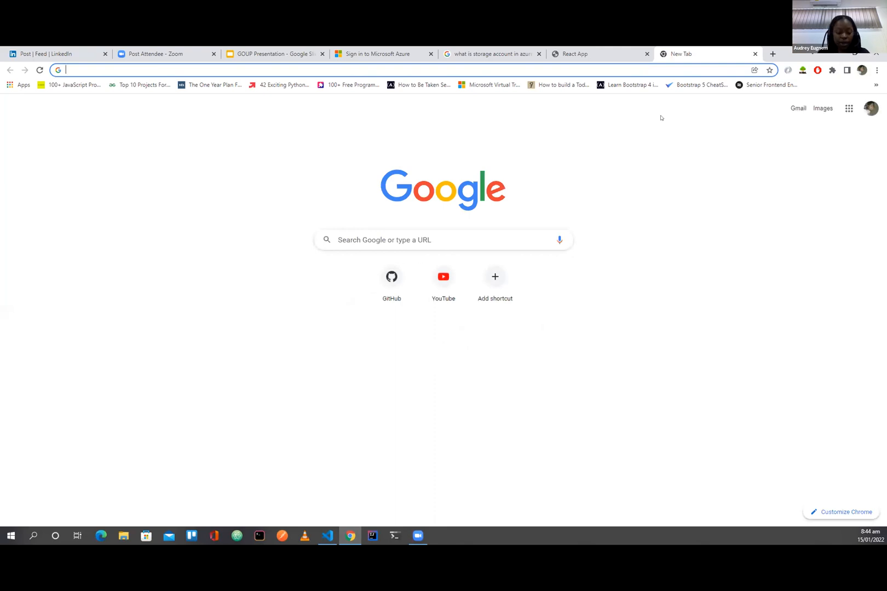
{"action": "type", "text": "por"}
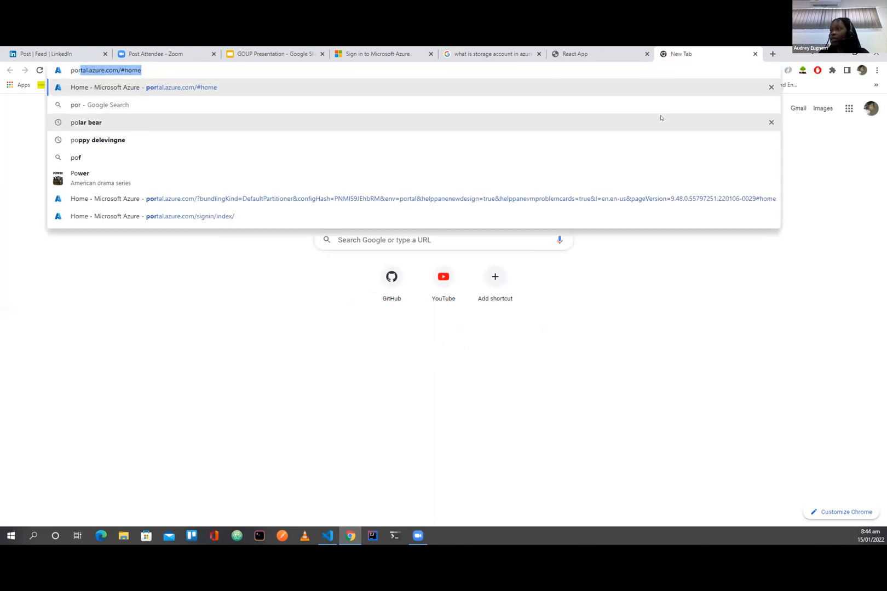
{"action": "key", "text": "Right"}
{"action": "key", "text": "Return"}
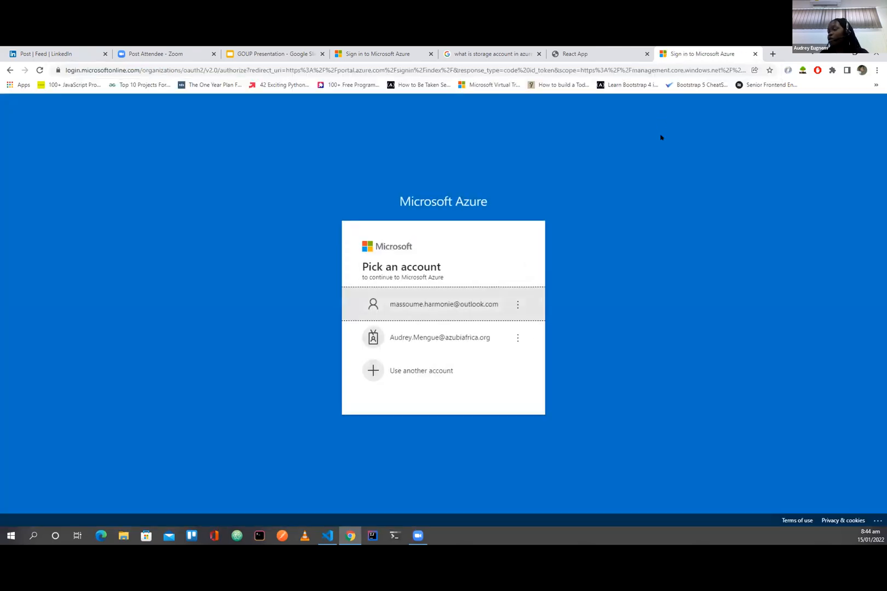
{"action": "left_click", "coordinate": [426, 374]}
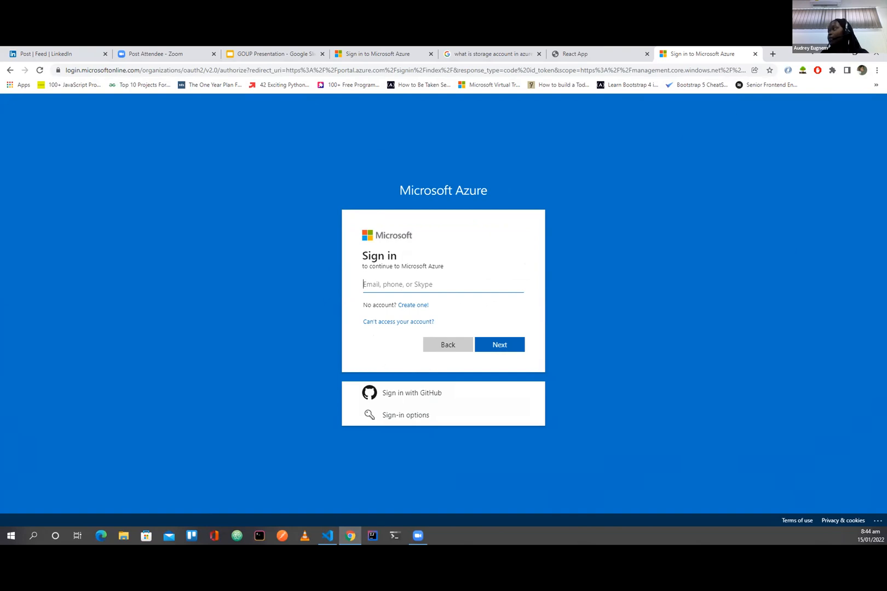
Step: Search Google for "microsoft azure login" in a new browser tab
{"action": "key", "text": "ctrl+t"}
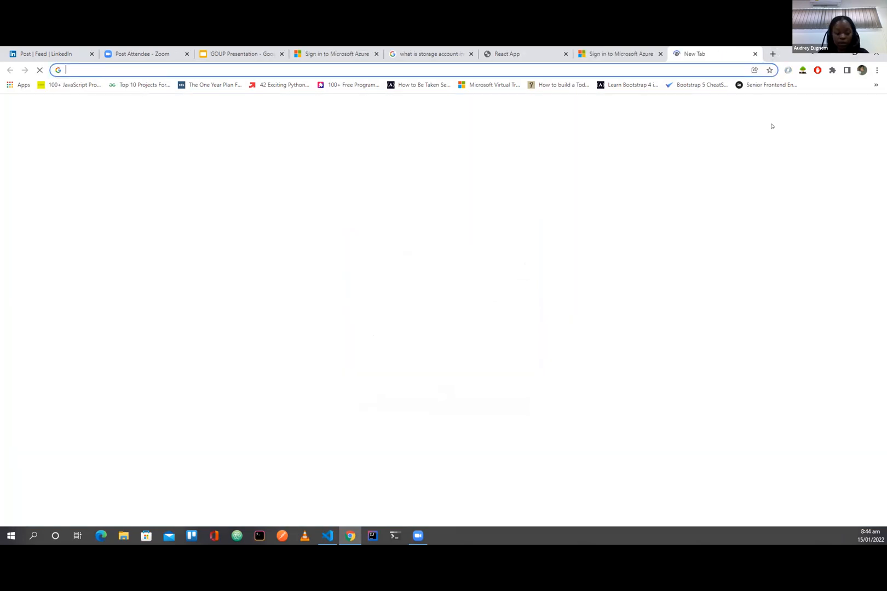
{"action": "type", "text": "p"}
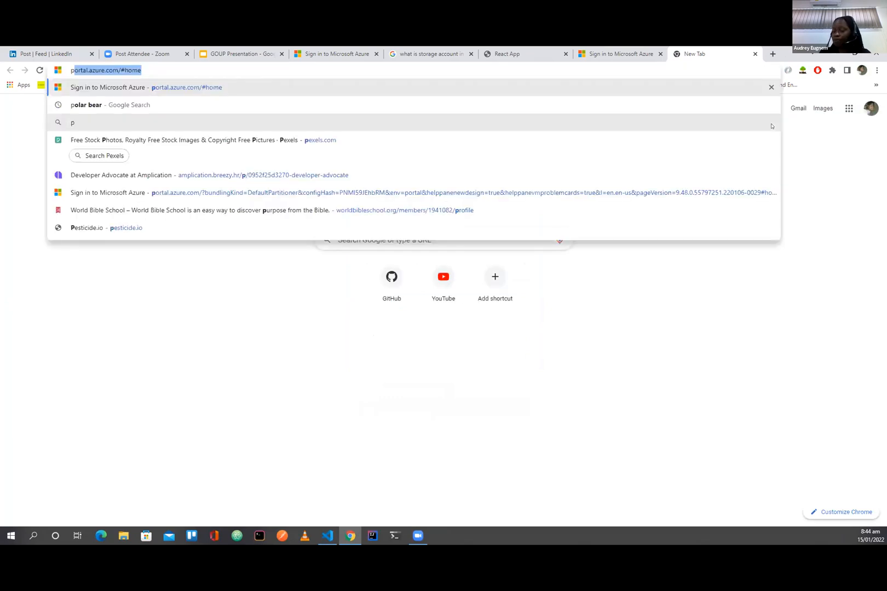
{"action": "key", "text": "BackSpace"}
{"action": "key", "text": "BackSpace"}
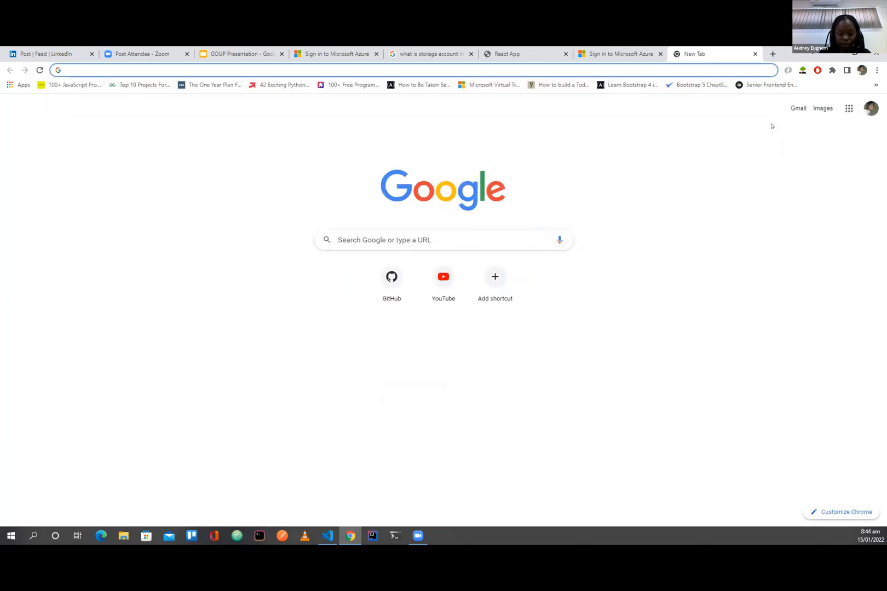
{"action": "type", "text": "microsoft"}
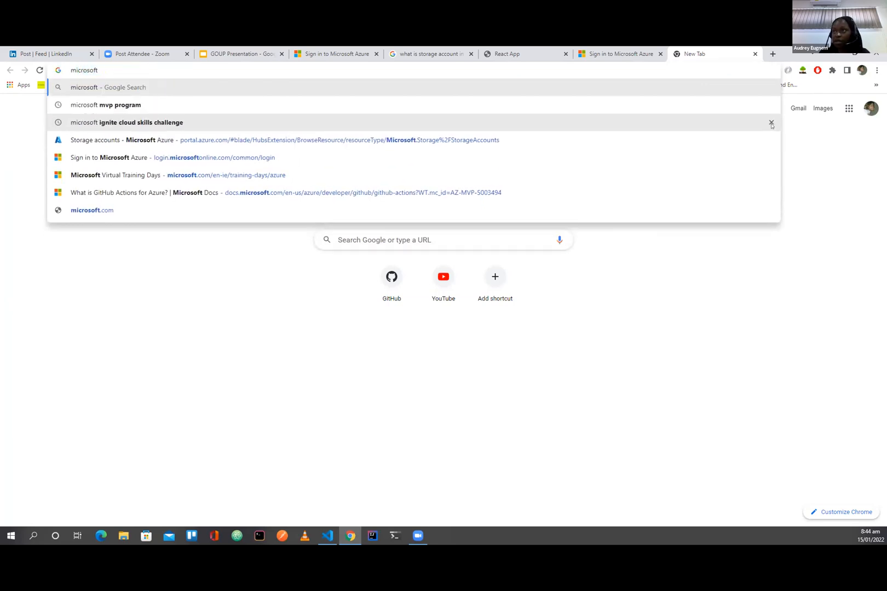
{"action": "type", "text": " azure"}
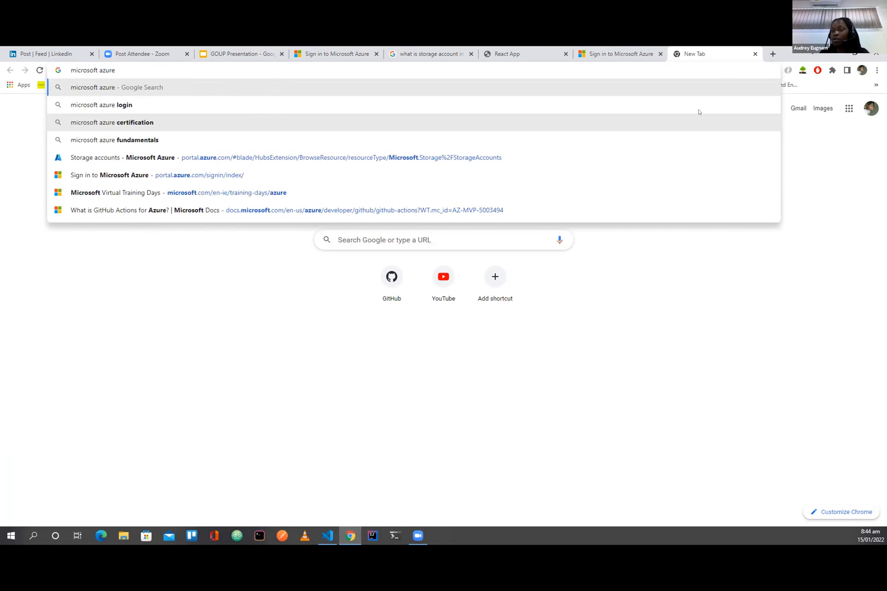
{"action": "key", "text": "Down"}
{"action": "key", "text": "Return"}
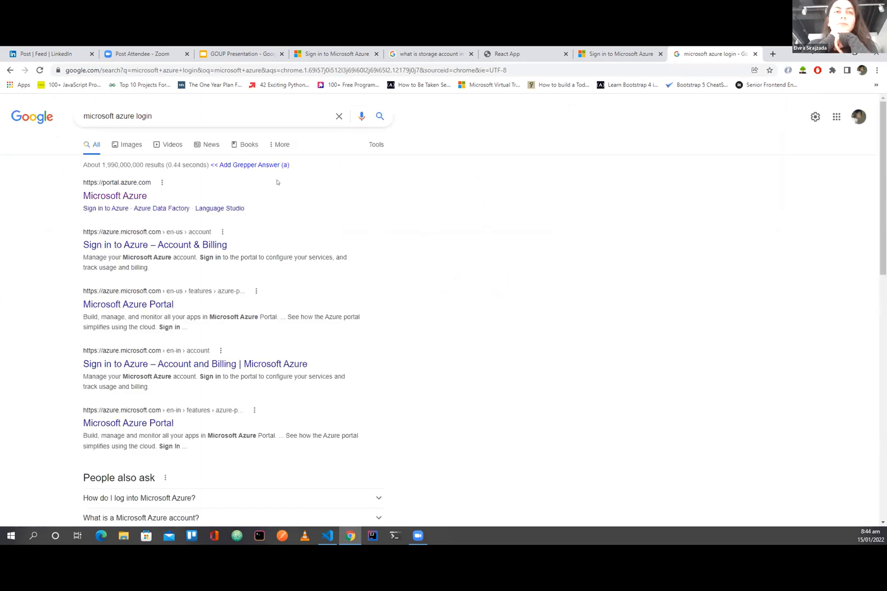
Step: Open the Sign in to Azure – Account & Billing search result and continue from it to the Azure portal
{"action": "left_click", "coordinate": [114, 196]}
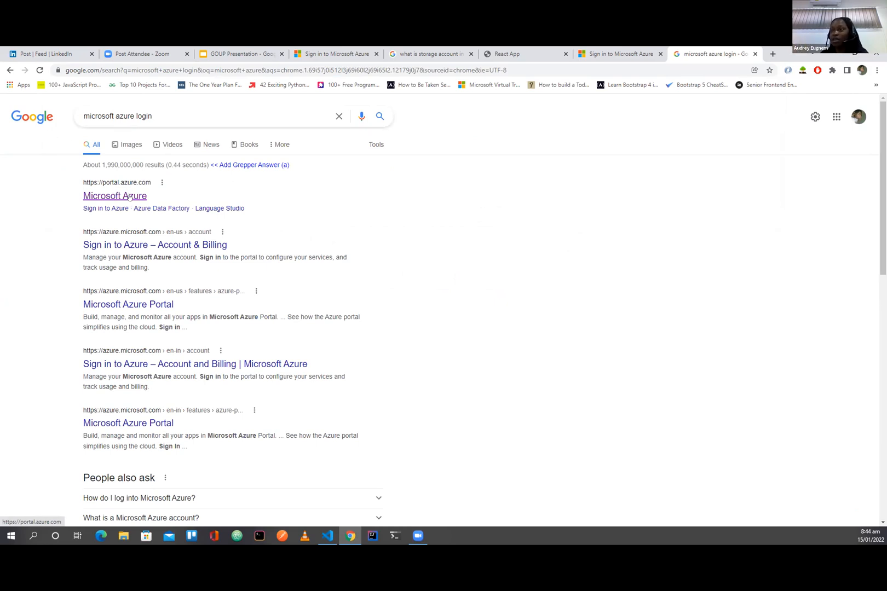
{"action": "left_click", "coordinate": [130, 248]}
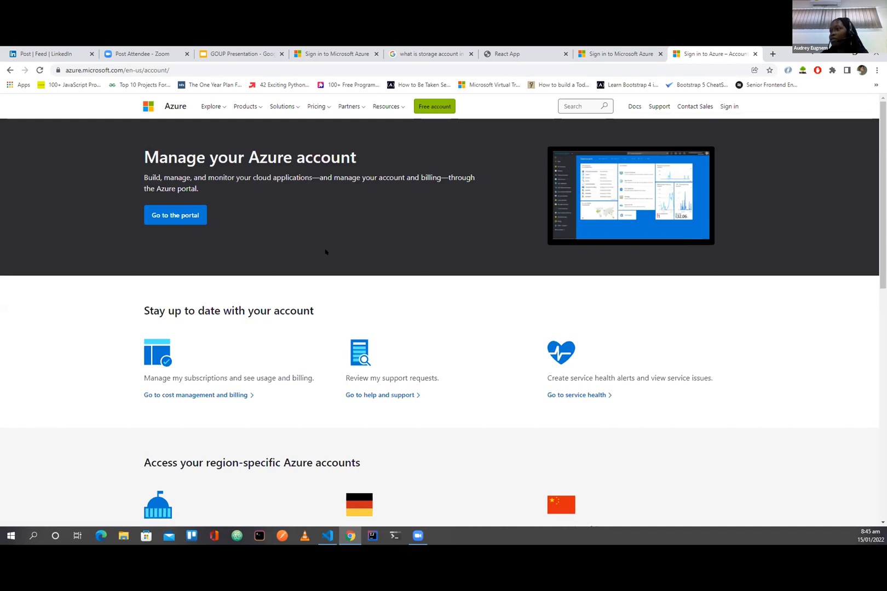
{"action": "left_click", "coordinate": [183, 215]}
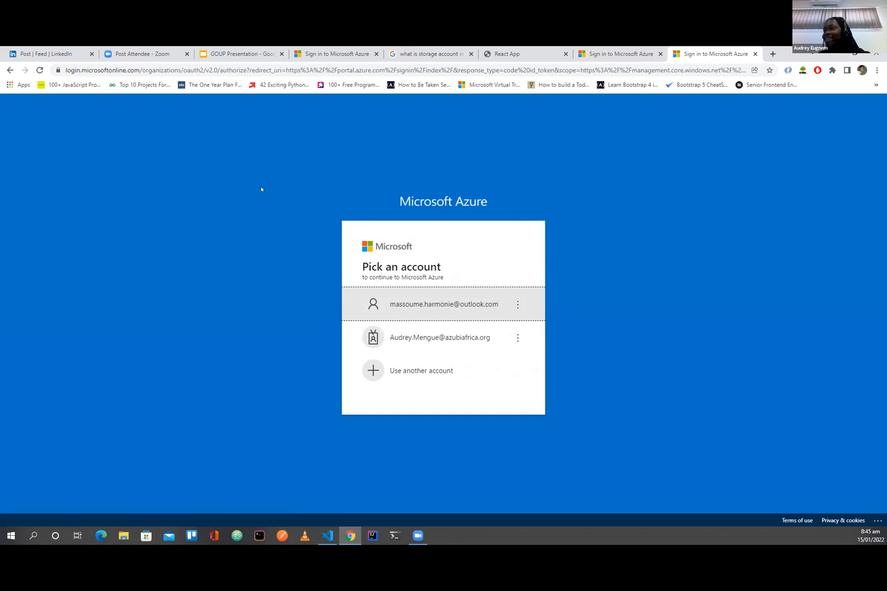
Step: Return to the GOUP Presentation and start the slideshow from its Follow me slide
{"action": "left_click", "coordinate": [245, 48]}
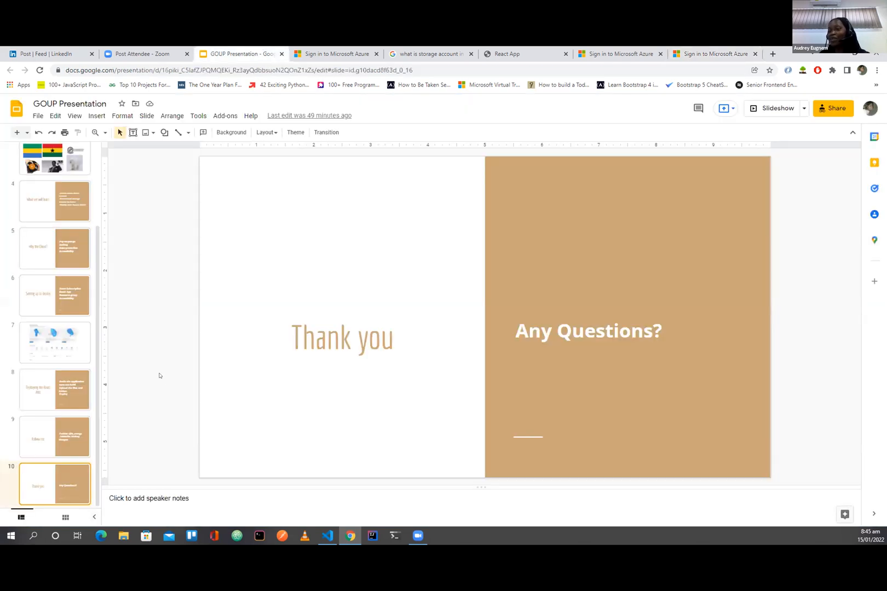
{"action": "left_click", "coordinate": [66, 435]}
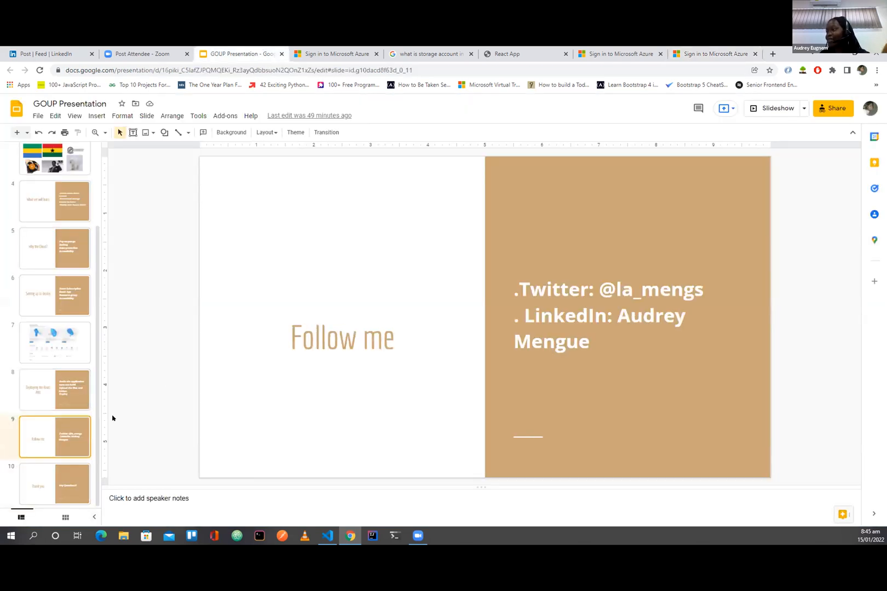
{"action": "left_click", "coordinate": [756, 105]}
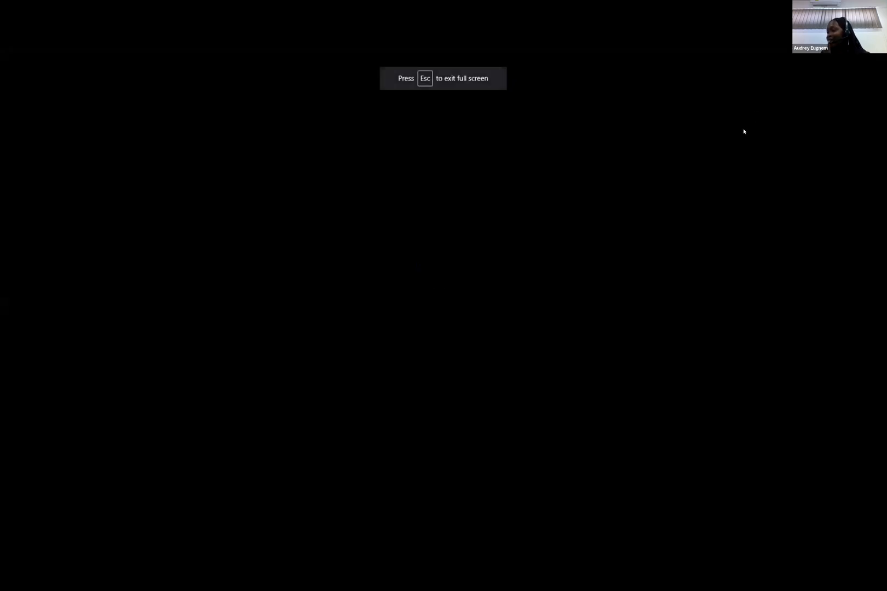